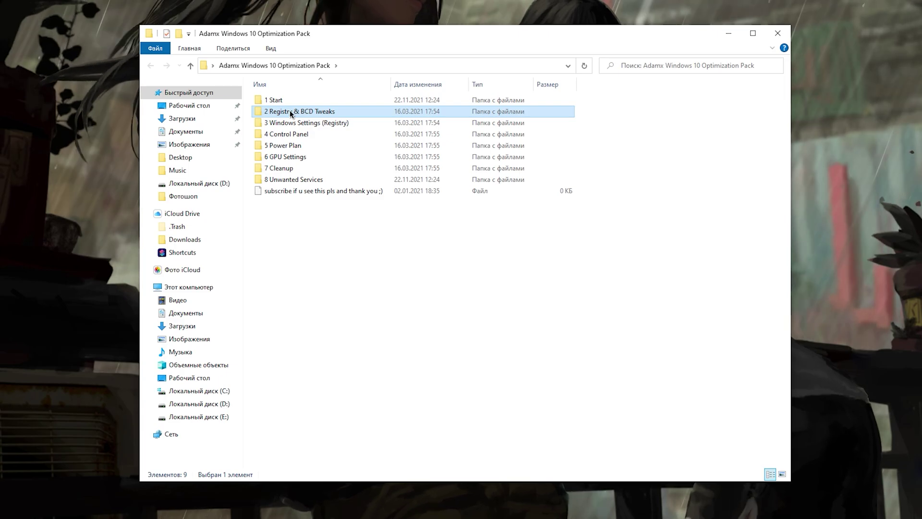
Step: Open the "1 Start" folder of the optimization pack and launch its "1 Create A Restore Point" shortcut
click(294, 125)
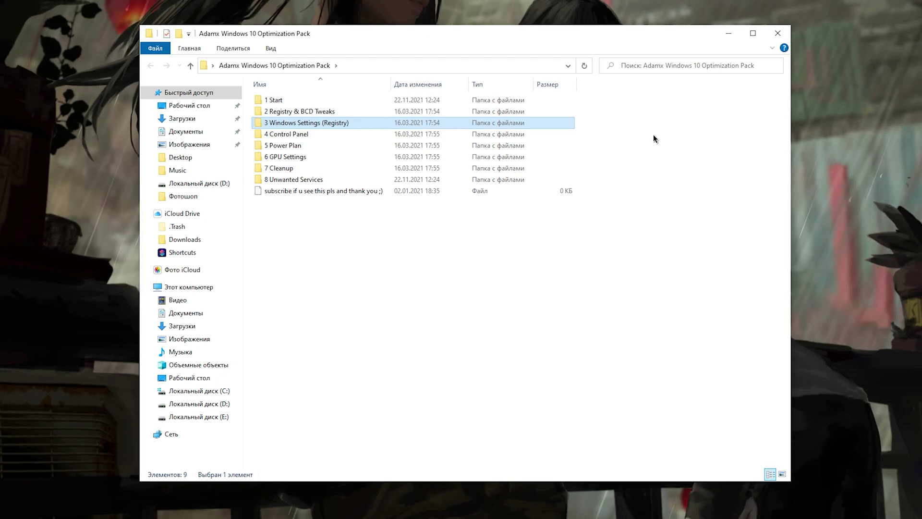
click(606, 135)
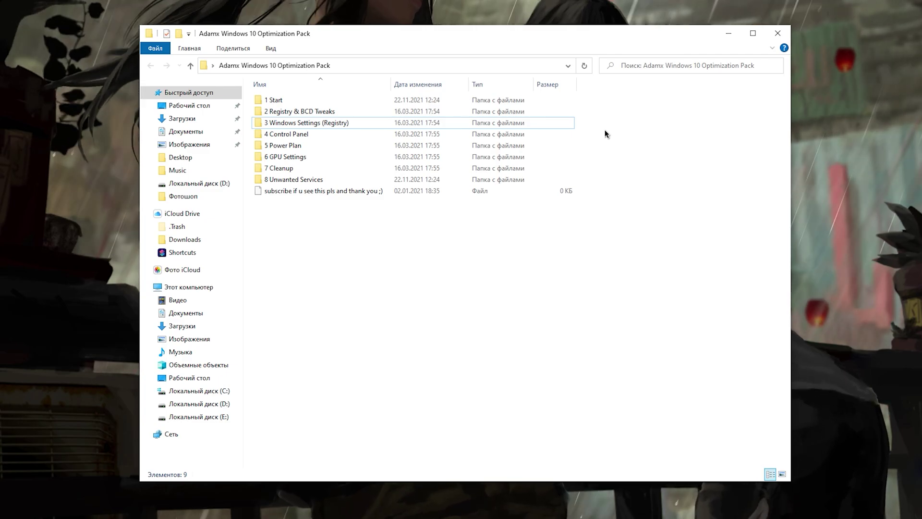
click(294, 103)
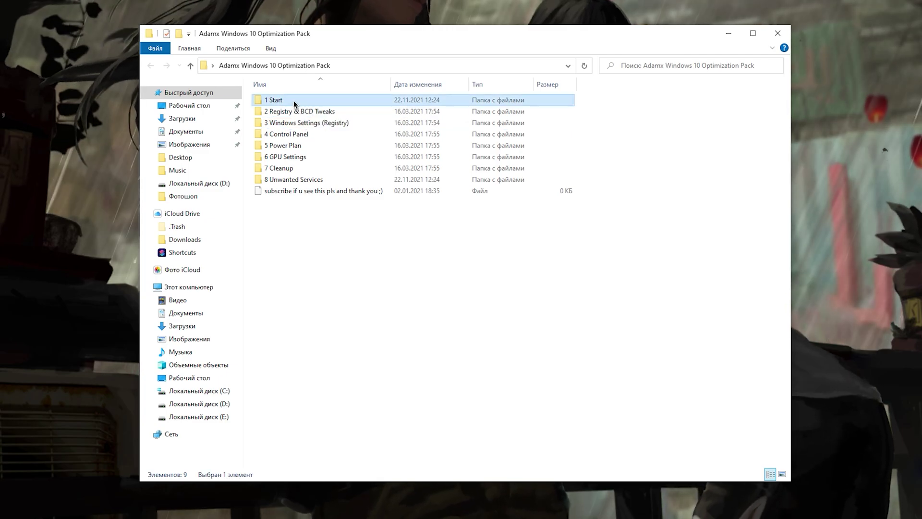
double_click(294, 103)
drag(294, 235, 295, 93)
click(315, 223)
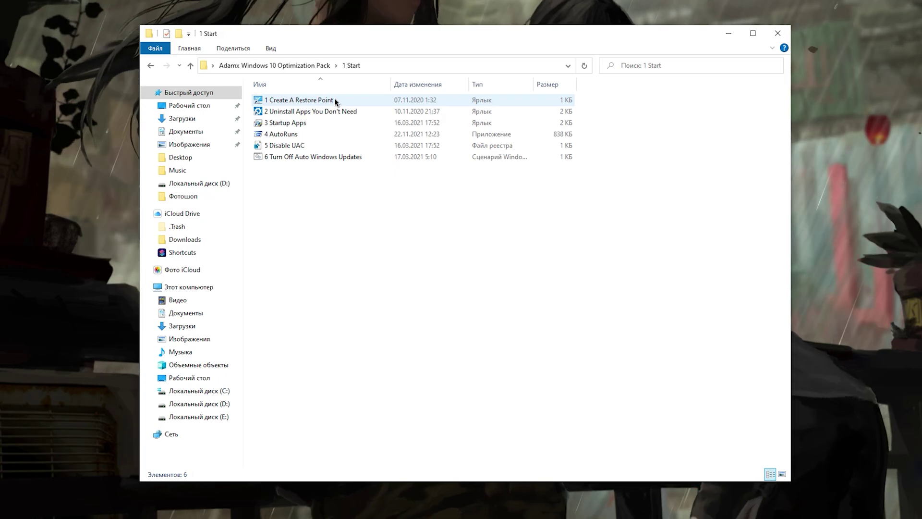
double_click(334, 99)
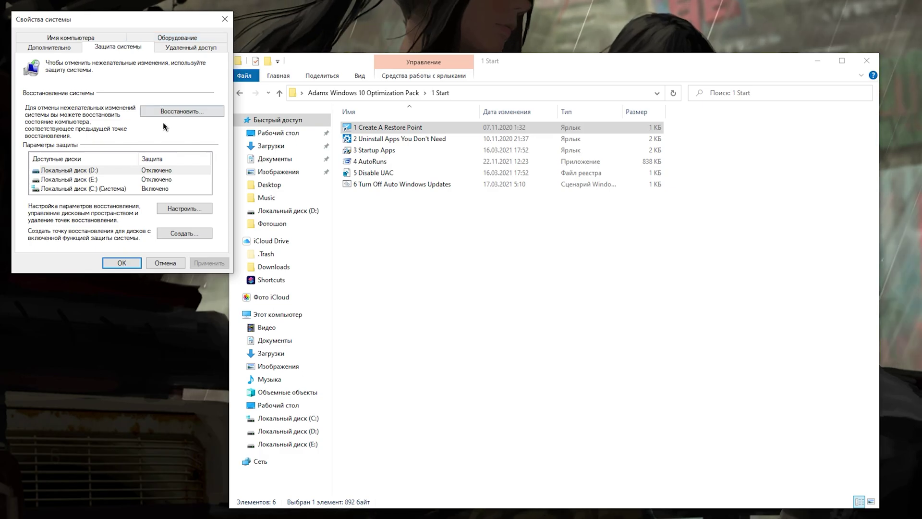
click(39, 510)
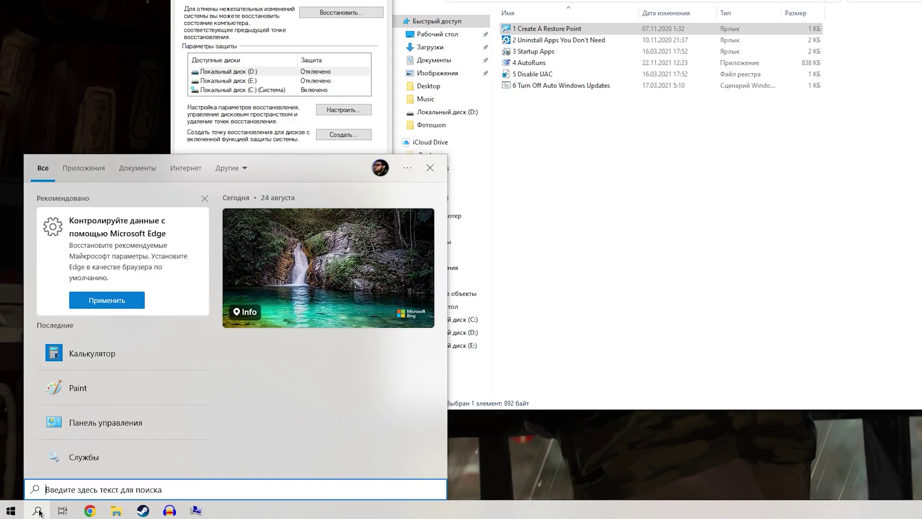
click(11, 510)
key(Escape)
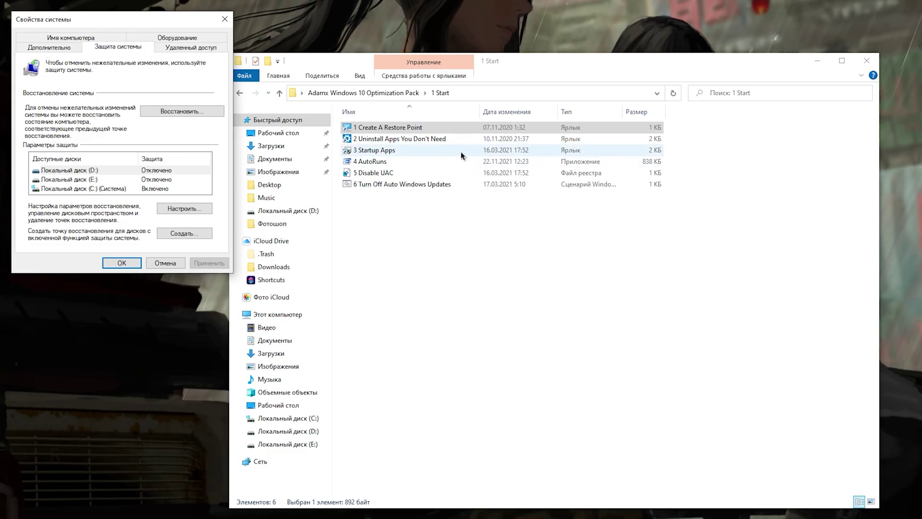
Step: Create a system restore point with the description "1"
click(175, 233)
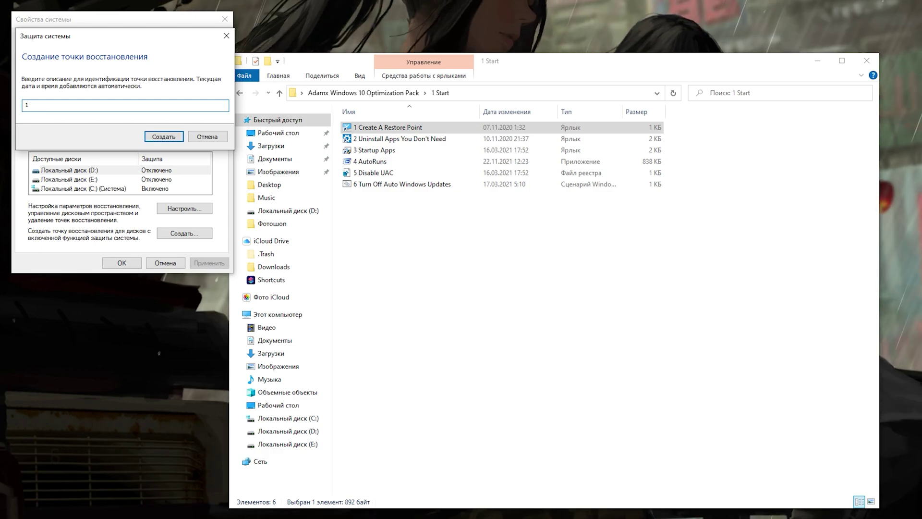
click(160, 139)
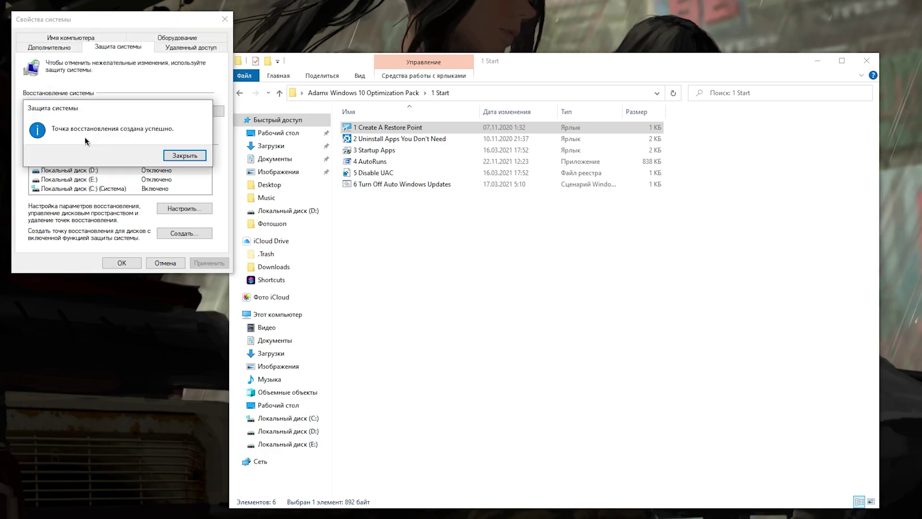
click(184, 155)
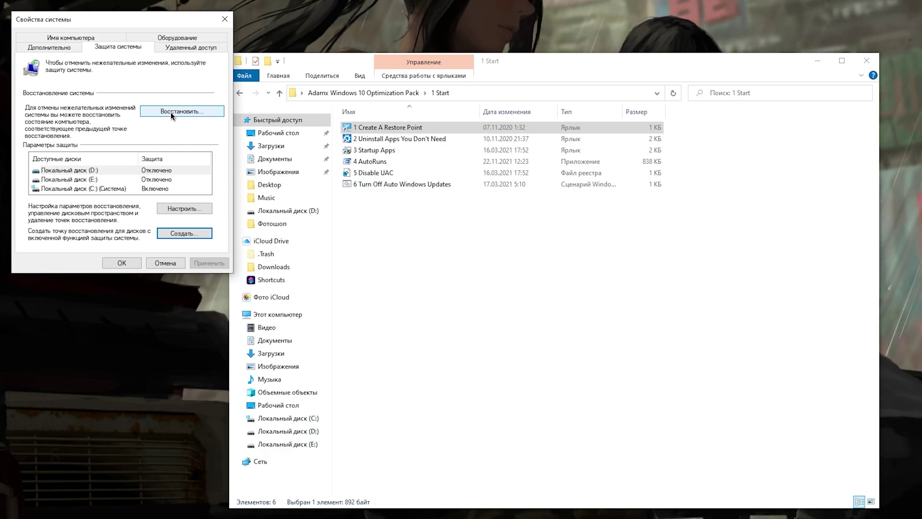
Step: Open System Restore and choose to pick a different restore point, to view the available restore points
click(172, 112)
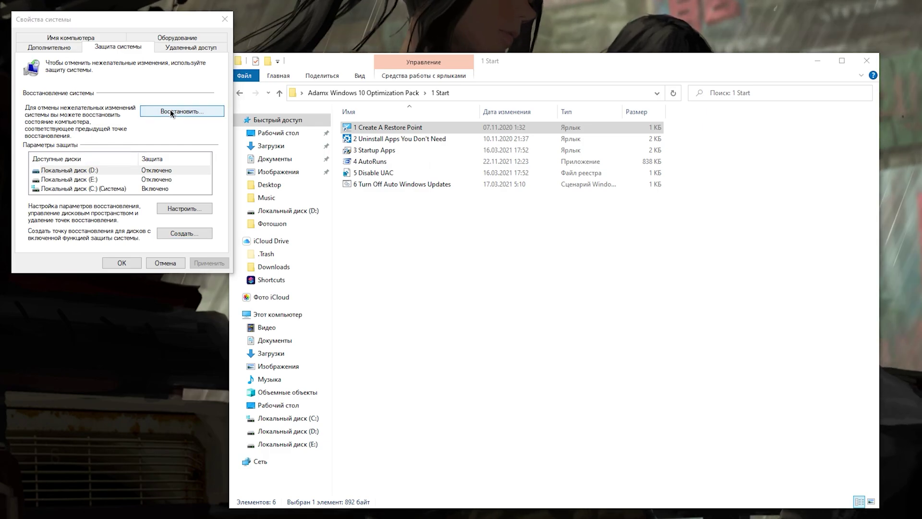
click(530, 312)
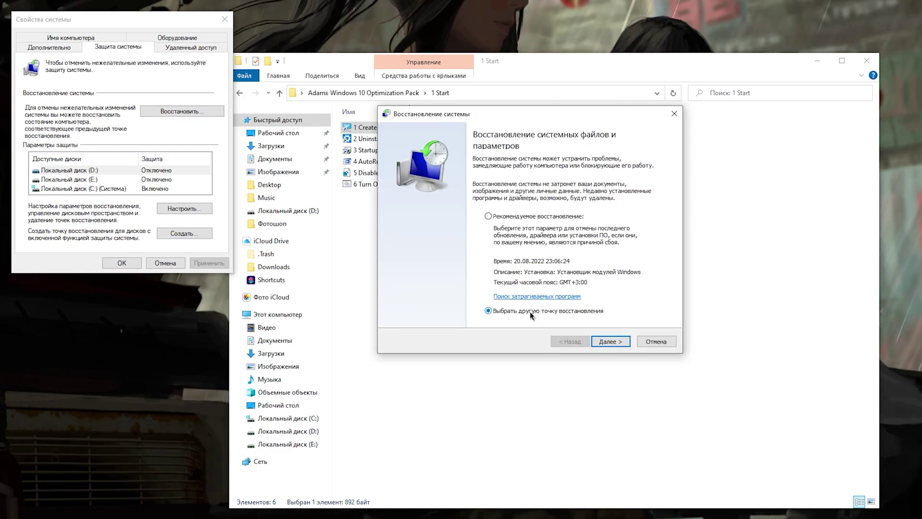
click(604, 341)
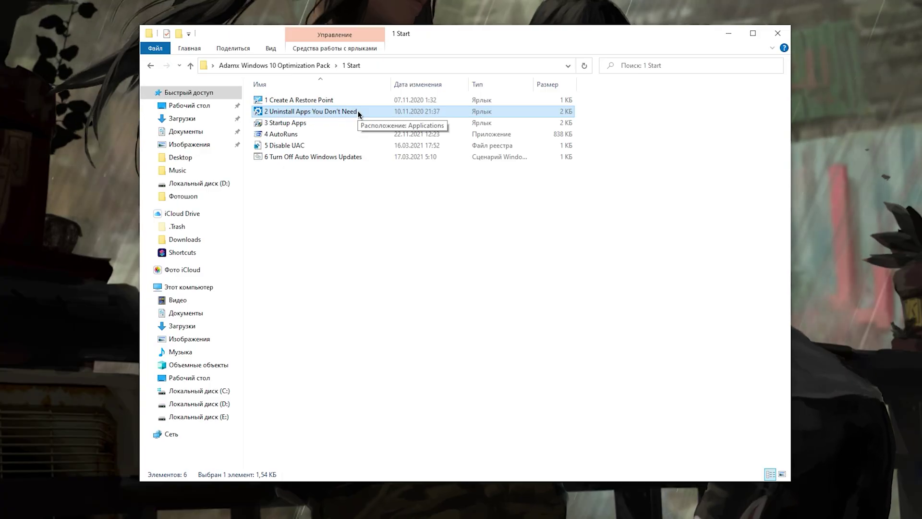
Step: Open "2 Uninstall Apps You Don't Need" and look through the installed apps, checking the removal options for People
double_click(358, 113)
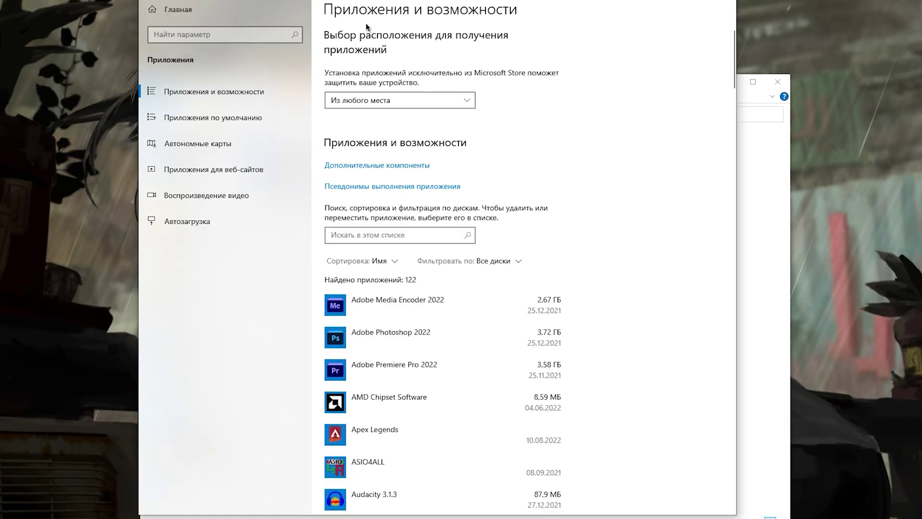
scroll(428, 321, down, 5)
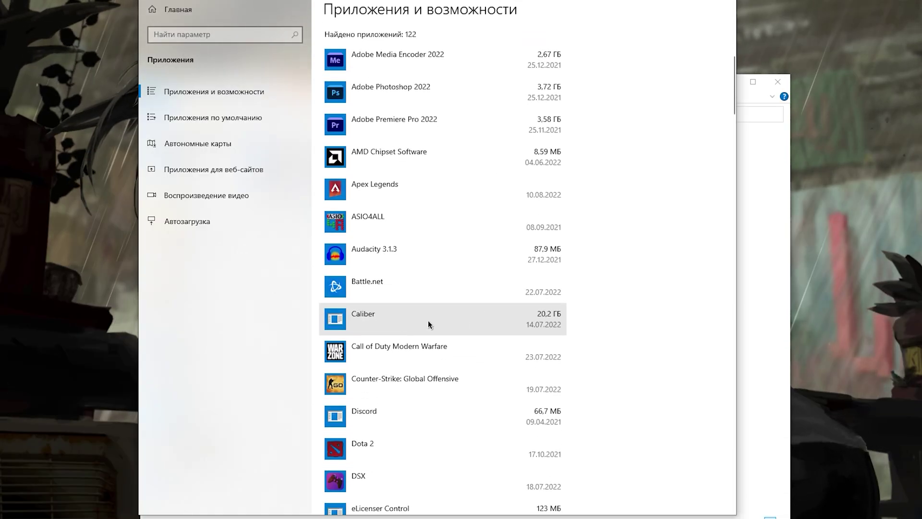
scroll(465, 356, down, 3)
scroll(465, 356, down, 10)
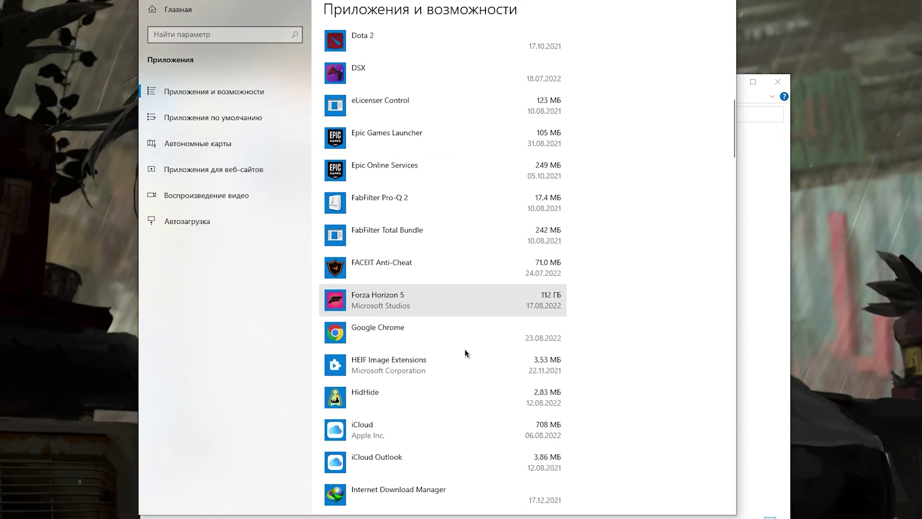
scroll(465, 353, down, 15)
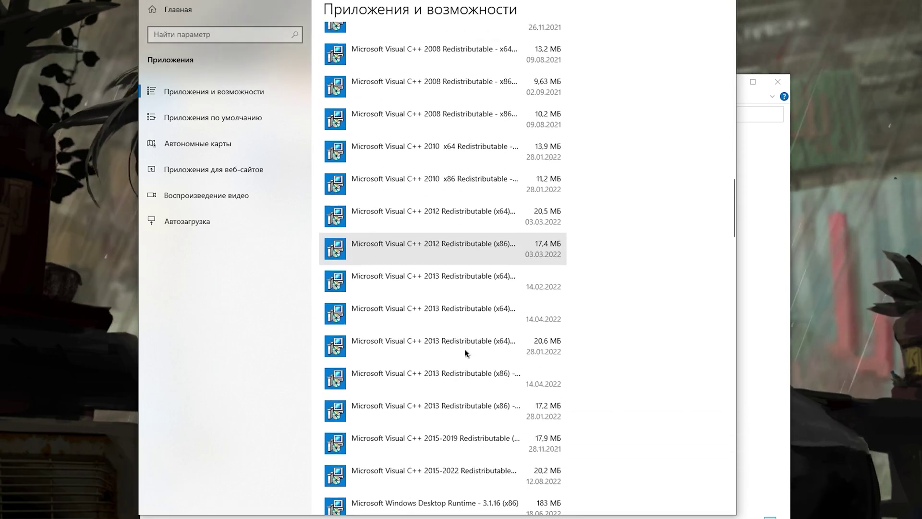
scroll(465, 354, down, 3)
click(402, 106)
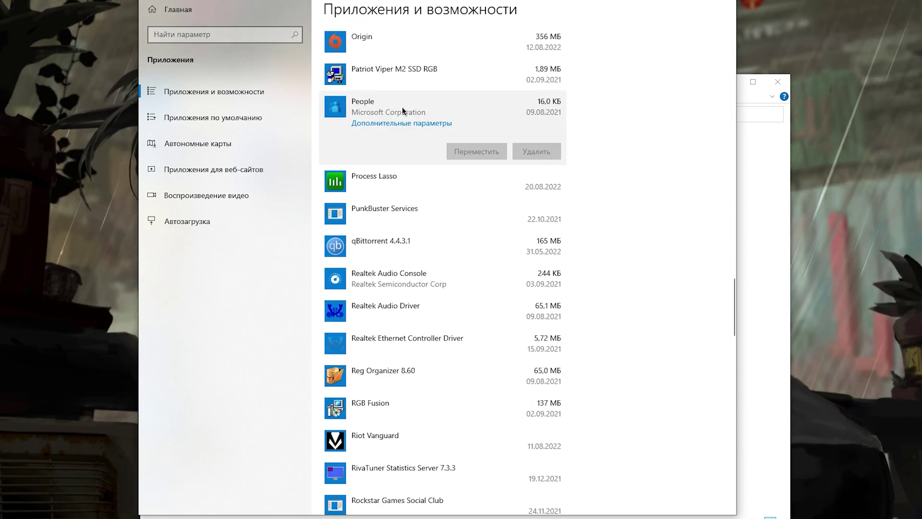
scroll(455, 297, down, 3)
scroll(455, 302, down, 20)
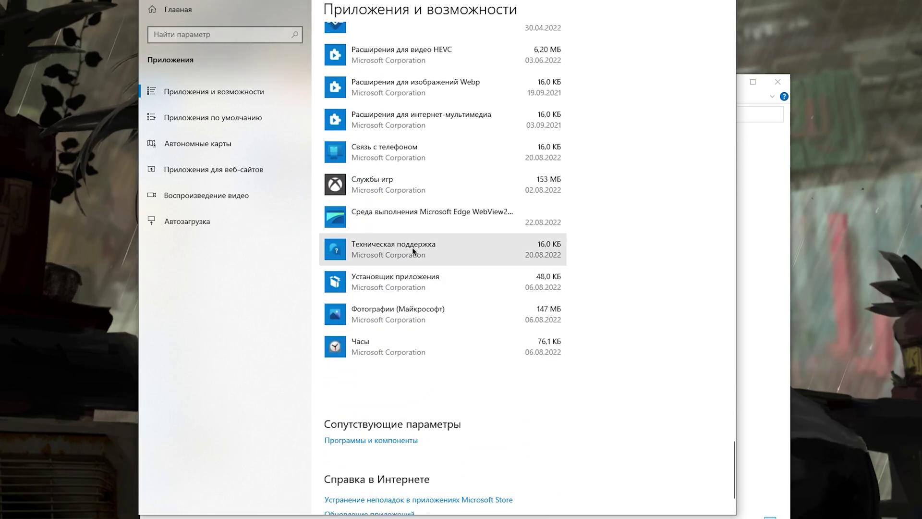
Step: Check the removal options of the Microsoft apps Техническая поддержка, Фотографии, Установщик приложения and Edge WebView2 Runtime
click(412, 247)
scroll(449, 241, up, 5)
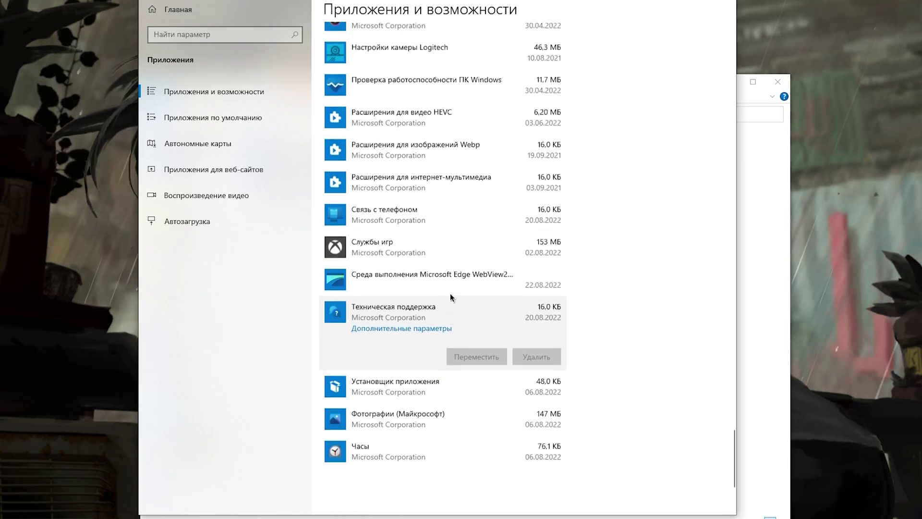
click(457, 281)
scroll(504, 361, down, 5)
click(428, 240)
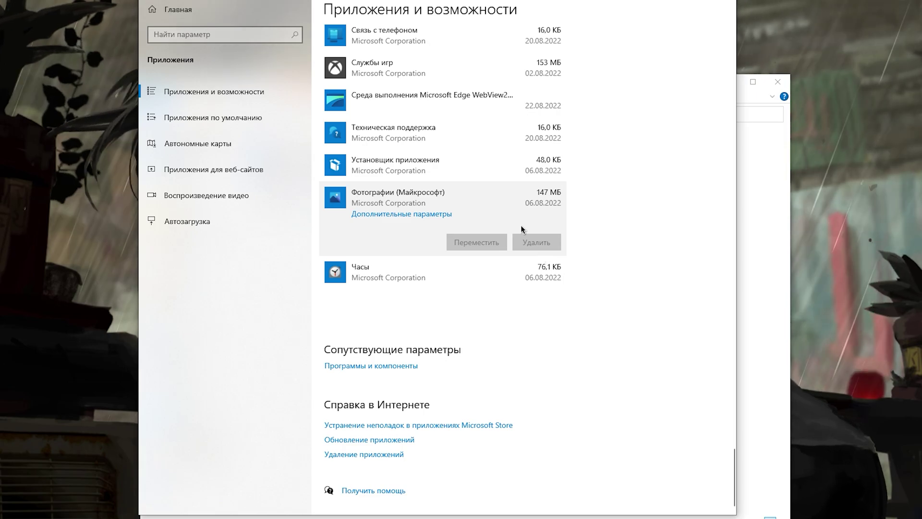
click(481, 170)
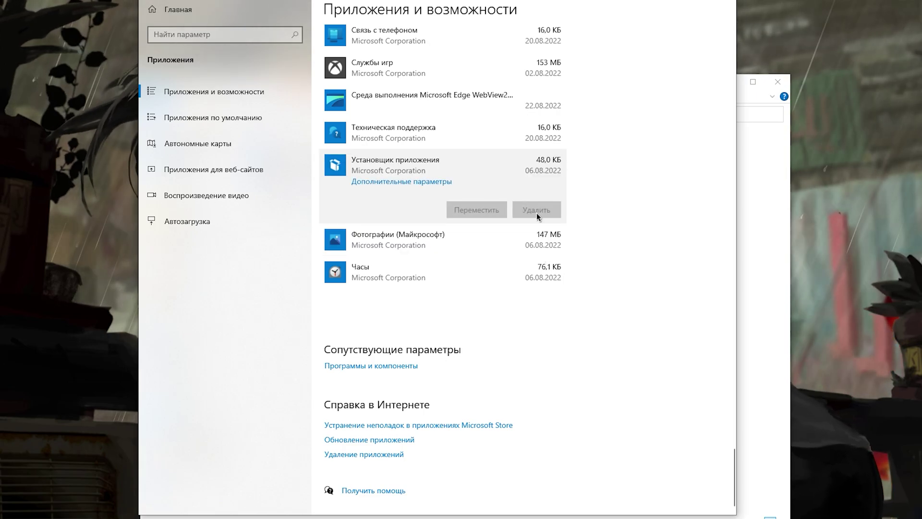
scroll(457, 214, up, 2)
click(469, 180)
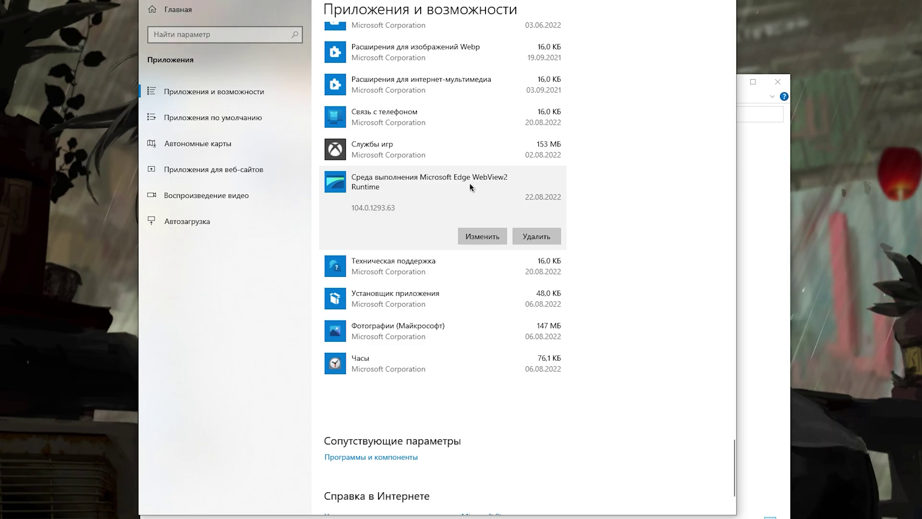
scroll(503, 252, up, 5)
click(504, 253)
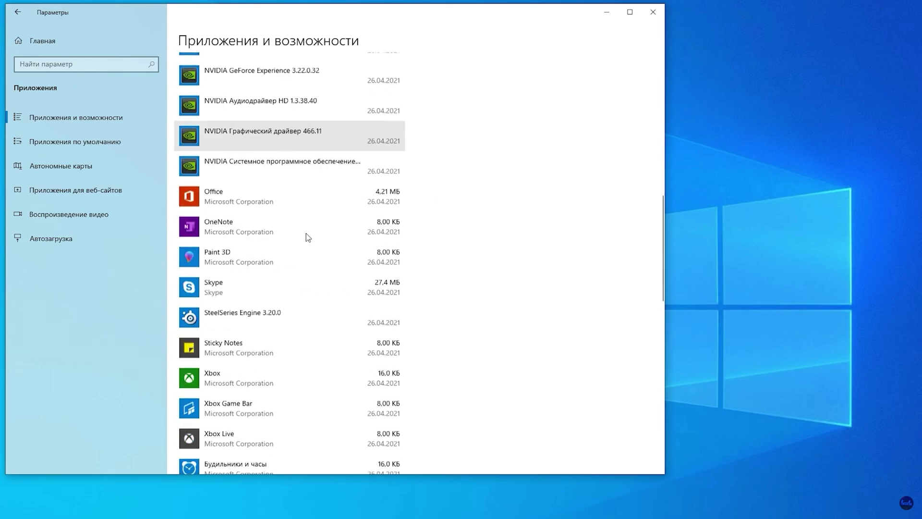
Step: Uninstall the unneeded preinstalled apps Skype and Paint 3D from the installed apps list
click(307, 232)
click(377, 297)
click(422, 274)
click(275, 232)
click(377, 264)
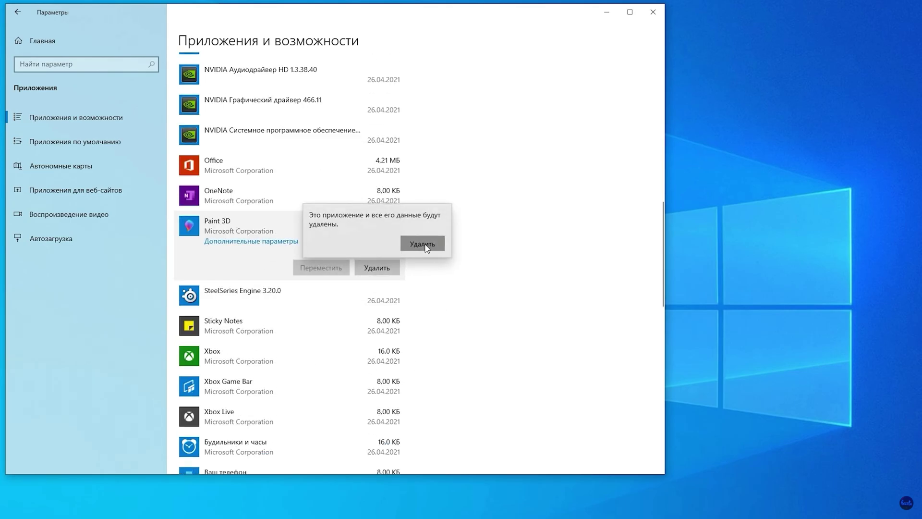
click(377, 205)
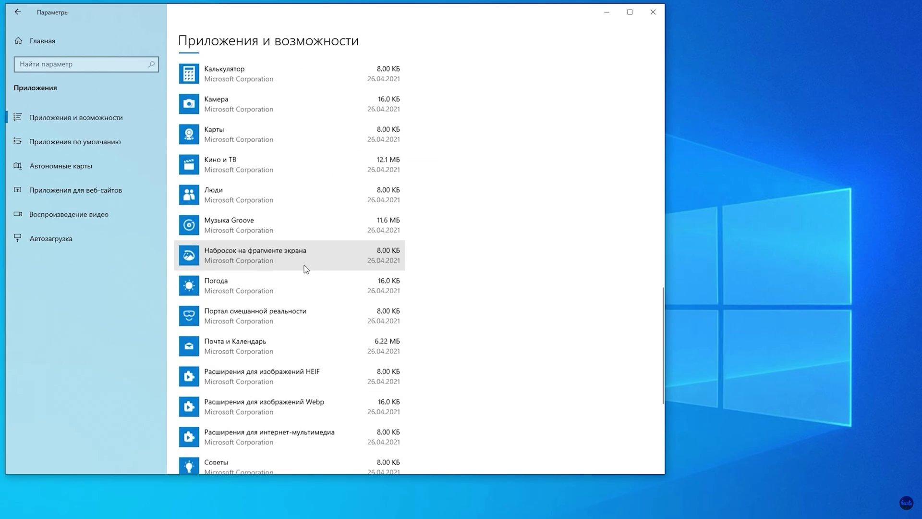
scroll(304, 266, down, 5)
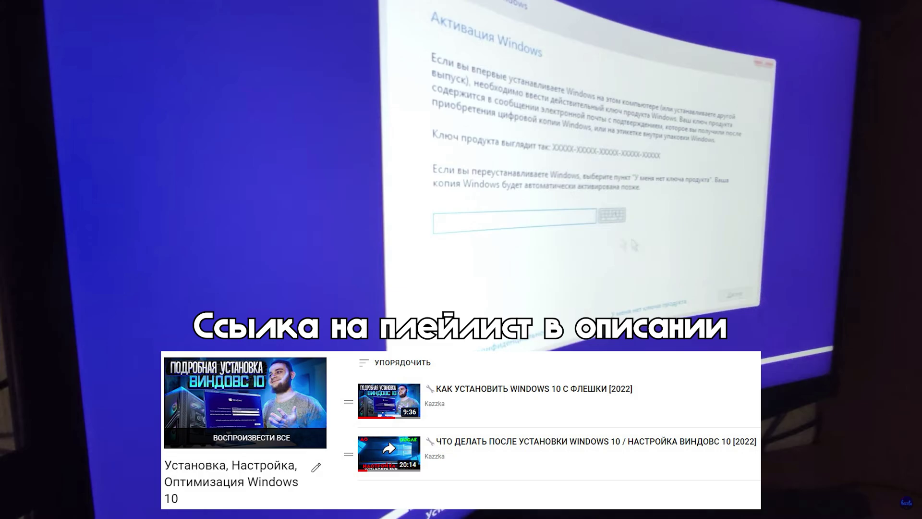
click(630, 304)
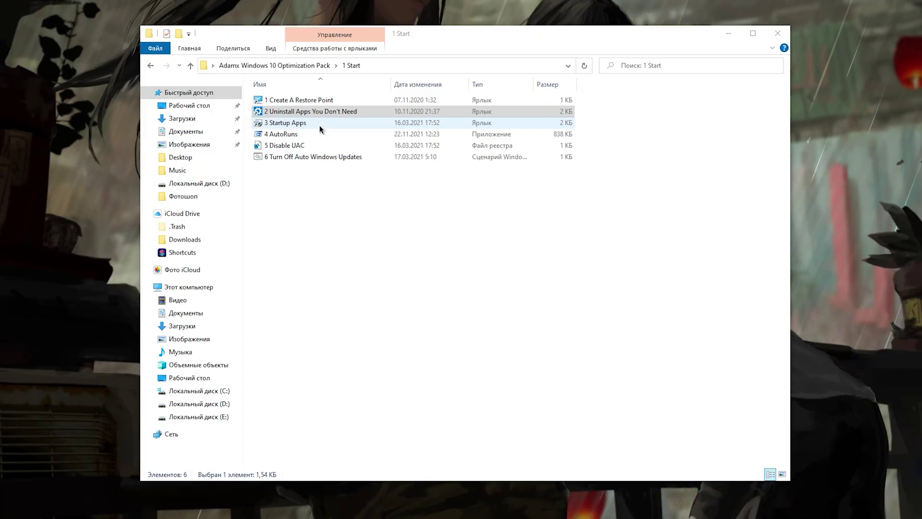
Step: Open "3 Startup Apps" and examine the startup programs' status and impact, including Steam, Opera GX Browser Assistant, Связь с телефоном and SteelSeries GG
double_click(320, 124)
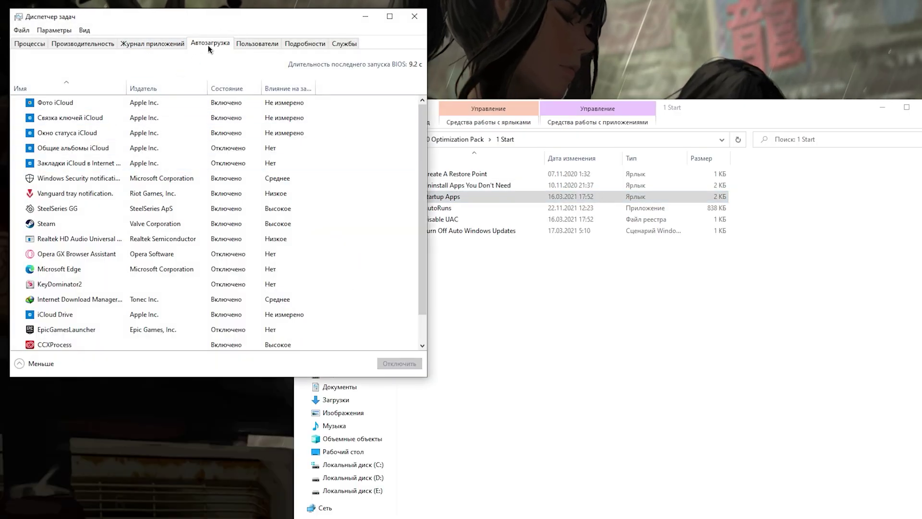
scroll(222, 222, down, 1)
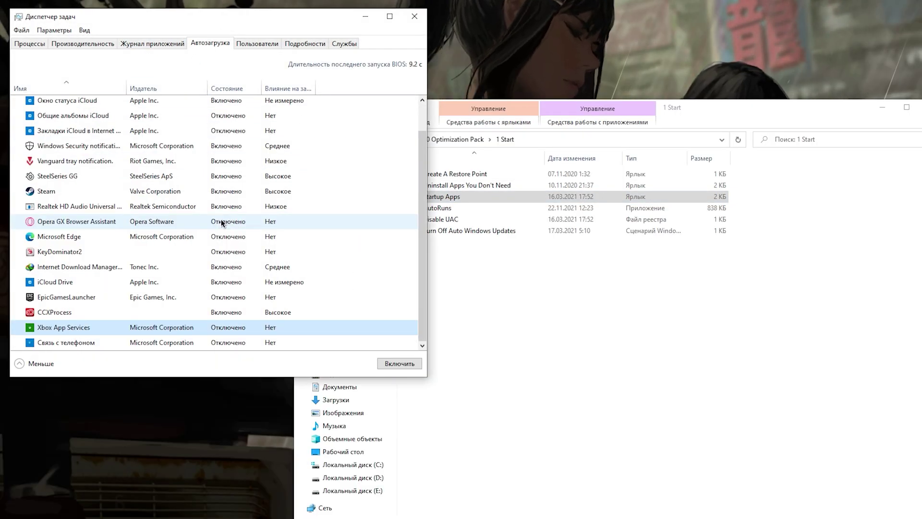
click(226, 195)
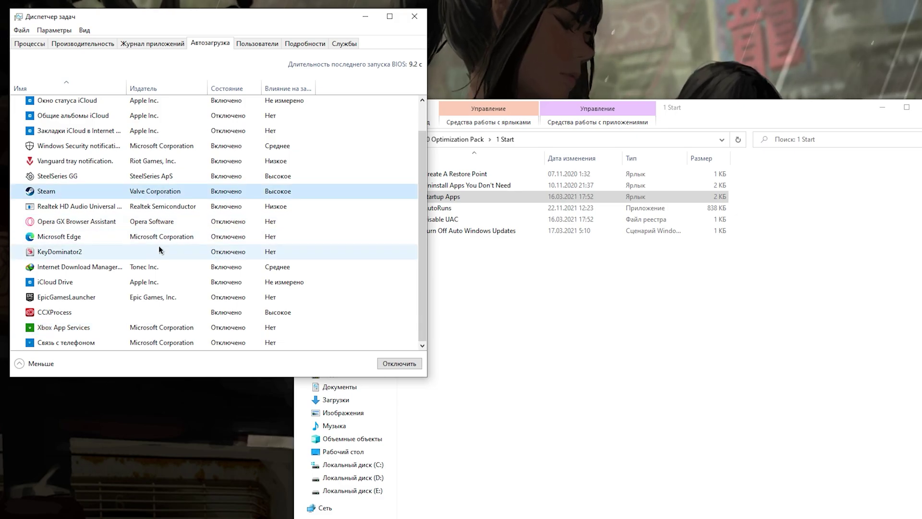
click(226, 222)
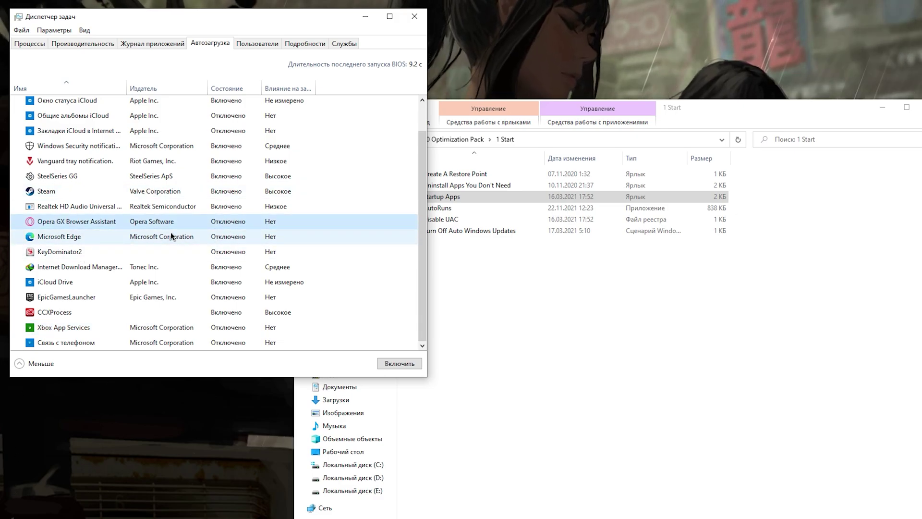
click(123, 343)
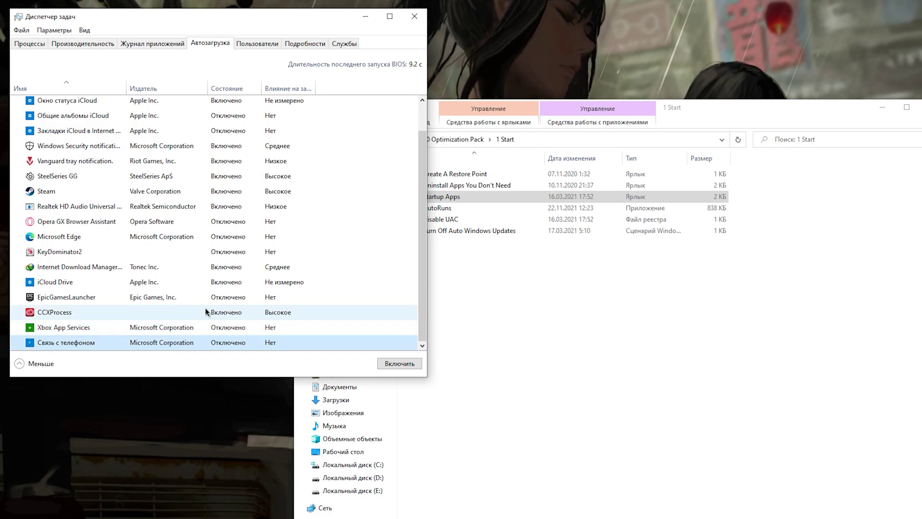
scroll(224, 299, up, 1)
click(68, 209)
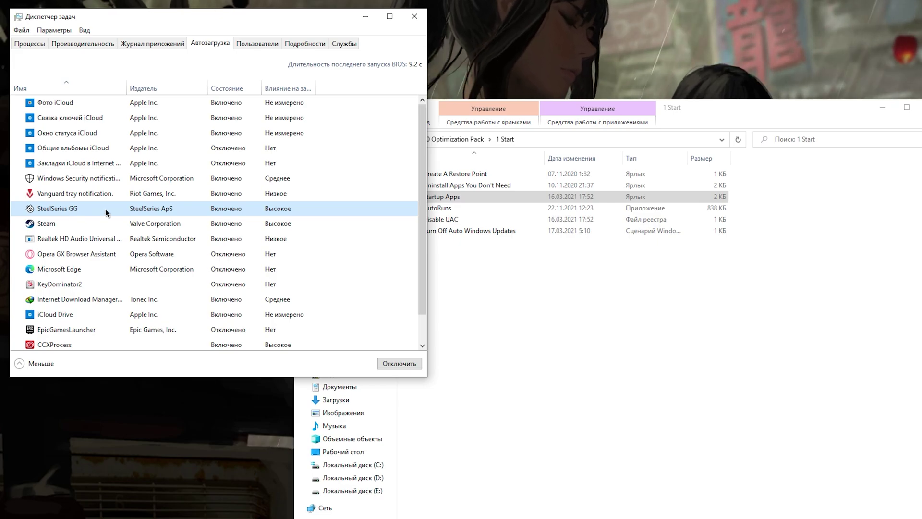
mouse_move(302, 88)
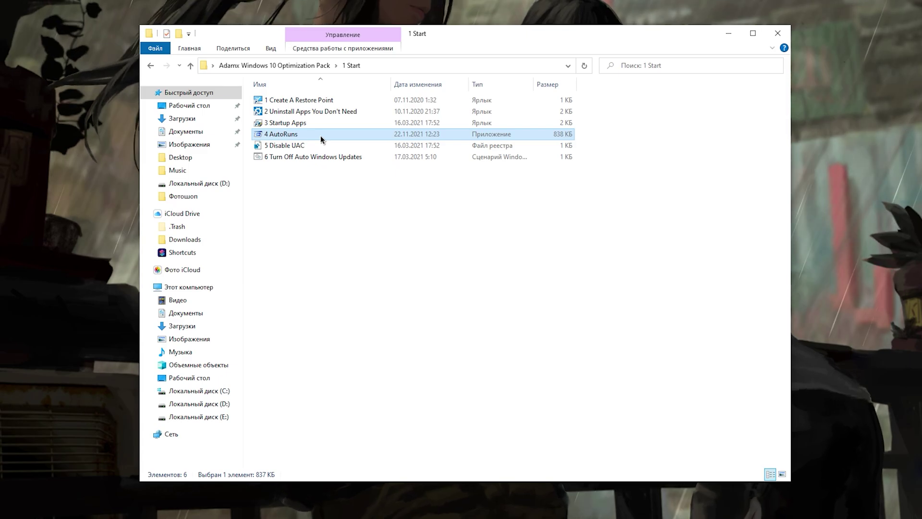
Step: Open "4 AutoRuns", accept its initial dialog, and disable the EpicGamesLauncher startup entry
double_click(321, 135)
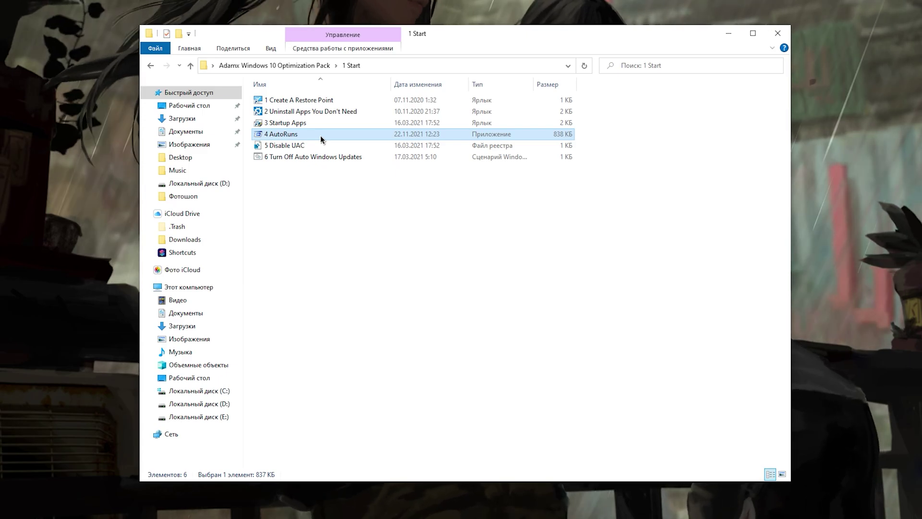
click(503, 265)
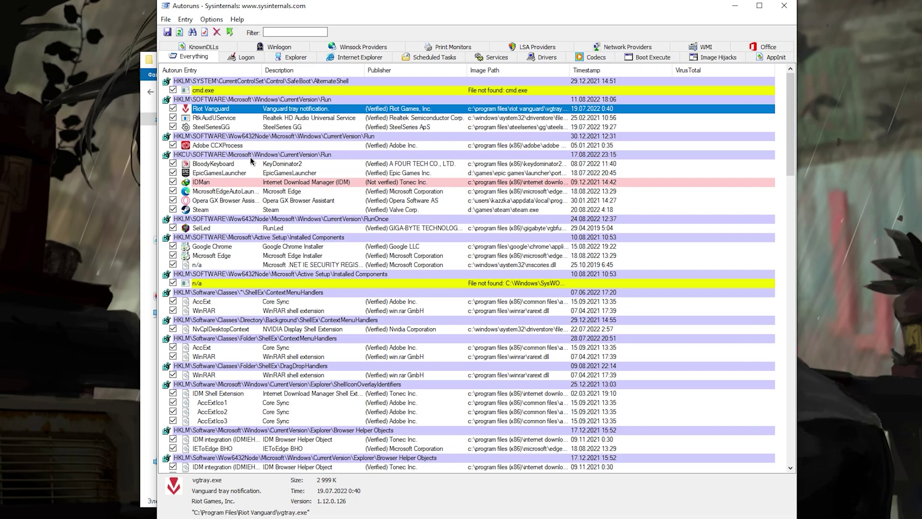
click(173, 173)
Step: Look through the remaining autorun entries, from Steam and SelLed down to the NVIDIA, Opera GX and Reg Organizer scheduled tasks
key(Down)
key(Down)
key(Down)
key(Down)
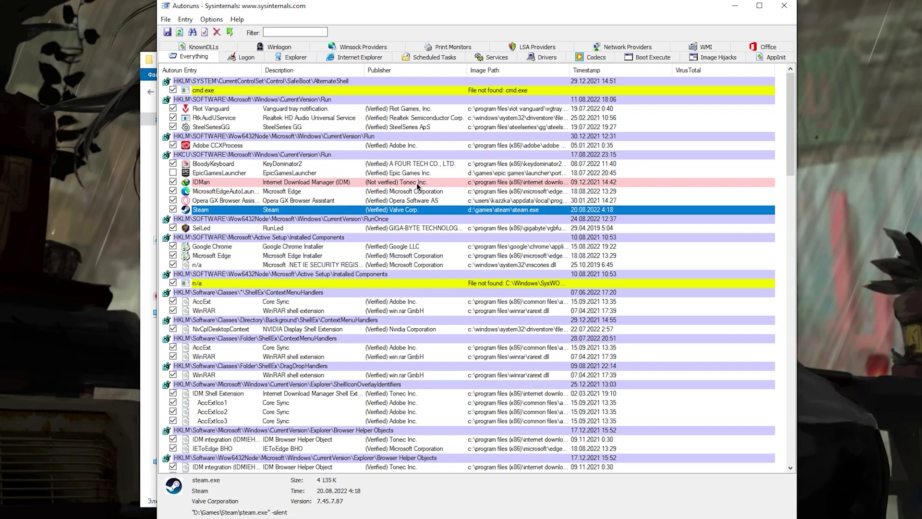
scroll(250, 216, down, 3)
key(Down)
scroll(267, 238, down, 2)
scroll(267, 238, down, 4)
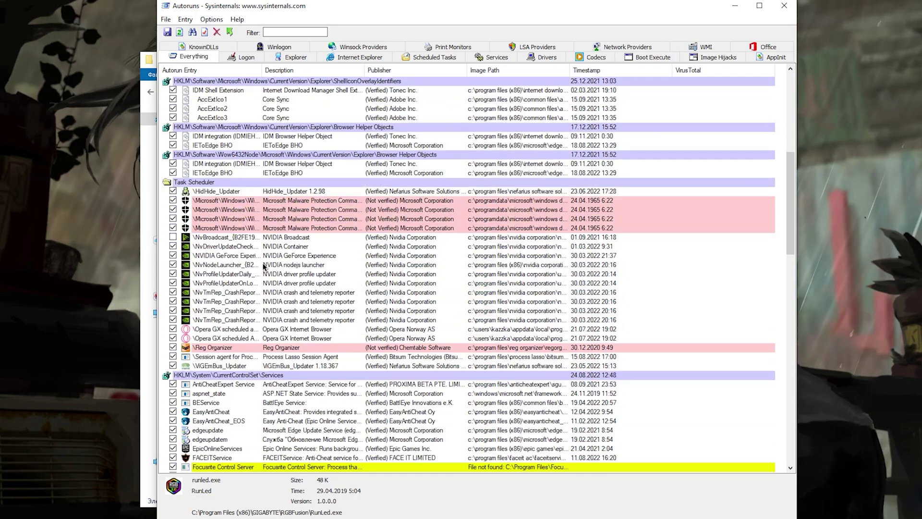
click(259, 284)
scroll(259, 284, down, 5)
key(Down)
key(Down)
key(Down)
key(Down)
key(Down)
key(Down)
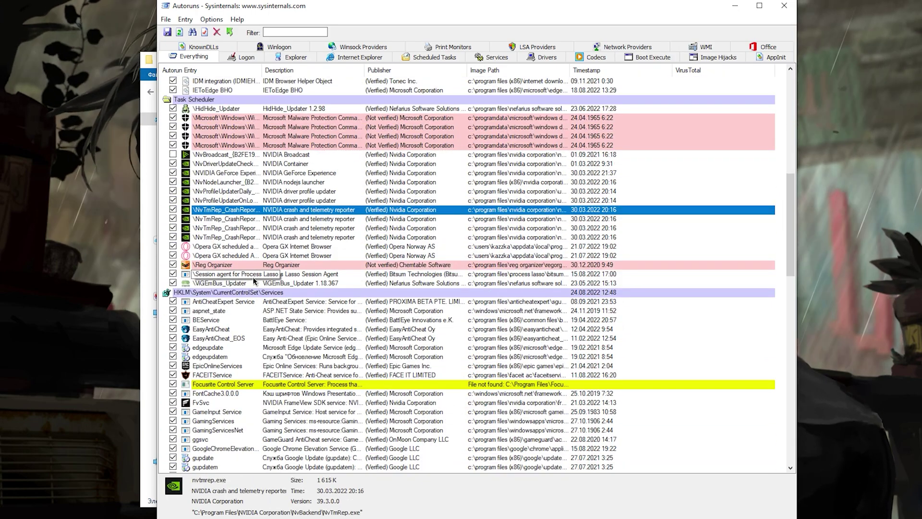
scroll(230, 240, down, 2)
Step: Disable the Reg Organizer scheduled task with administrator rights and look over the services listed below it
click(201, 210)
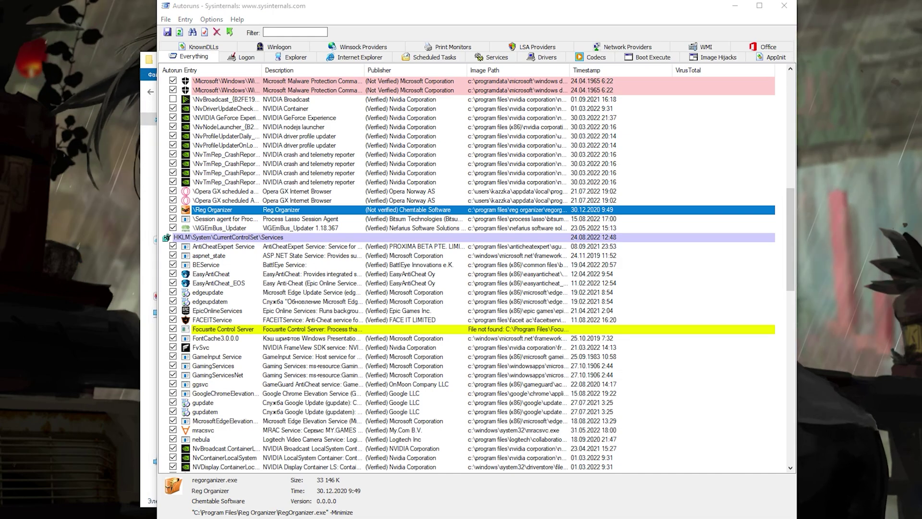
key(space)
click(245, 123)
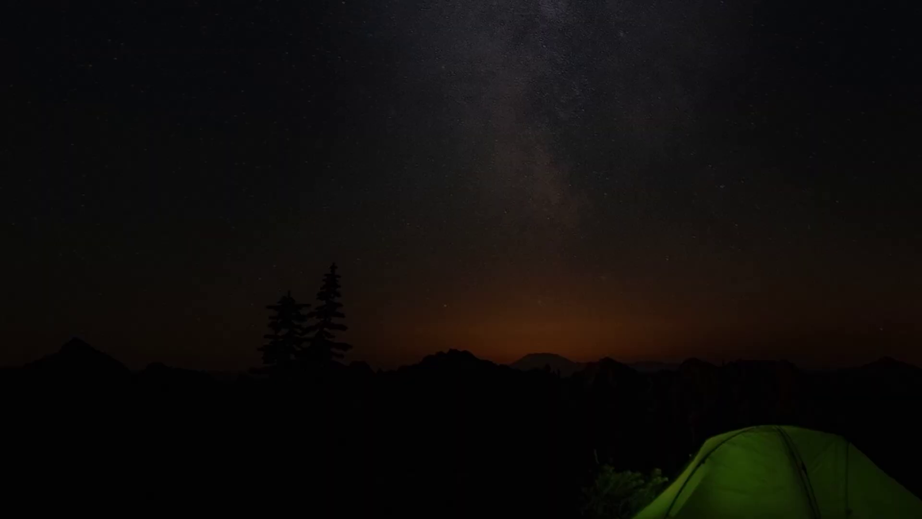
click(386, 299)
click(173, 228)
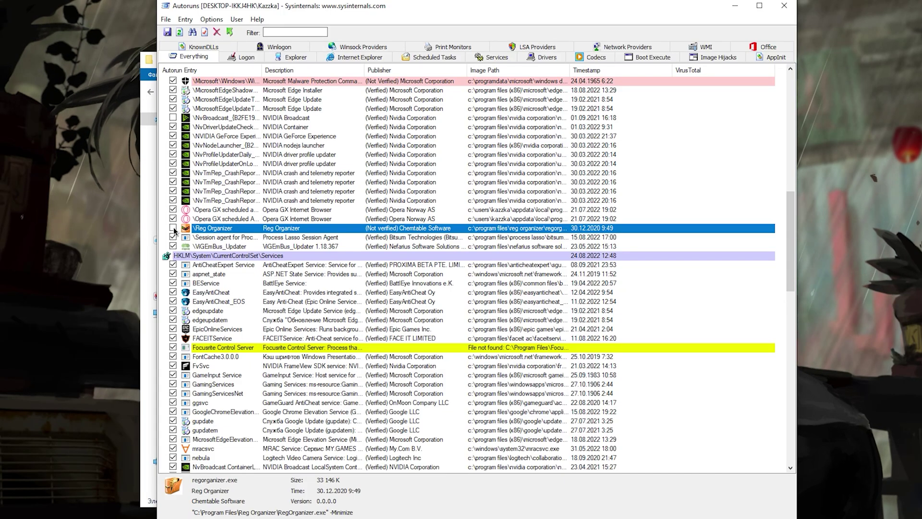
scroll(253, 329, down, 4)
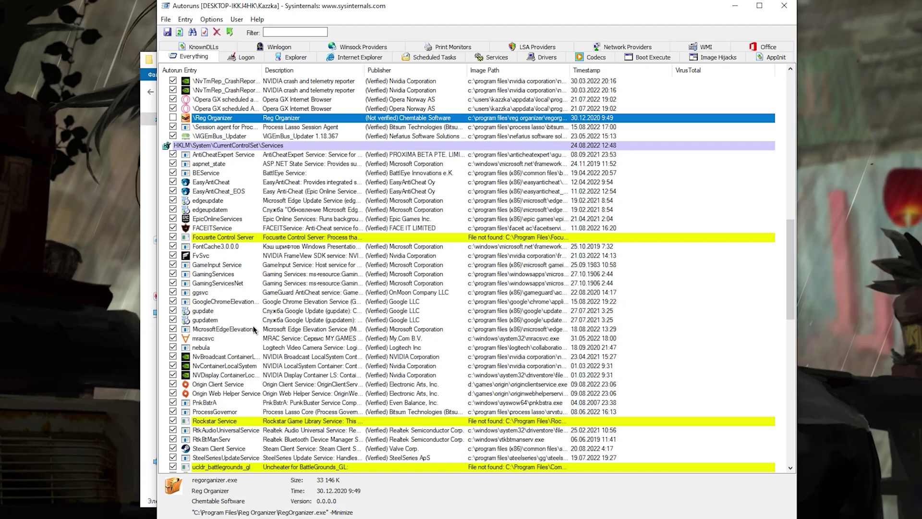
click(209, 293)
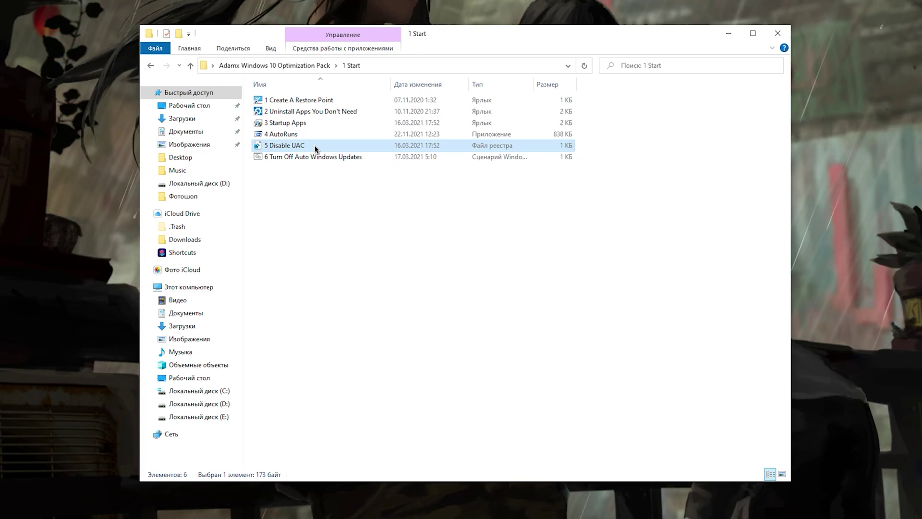
Step: Review the contents of "5 Disable UAC" in Notepad and merge the file into the registry, allowing Registry Editor to make changes
right_click(315, 148)
click(347, 166)
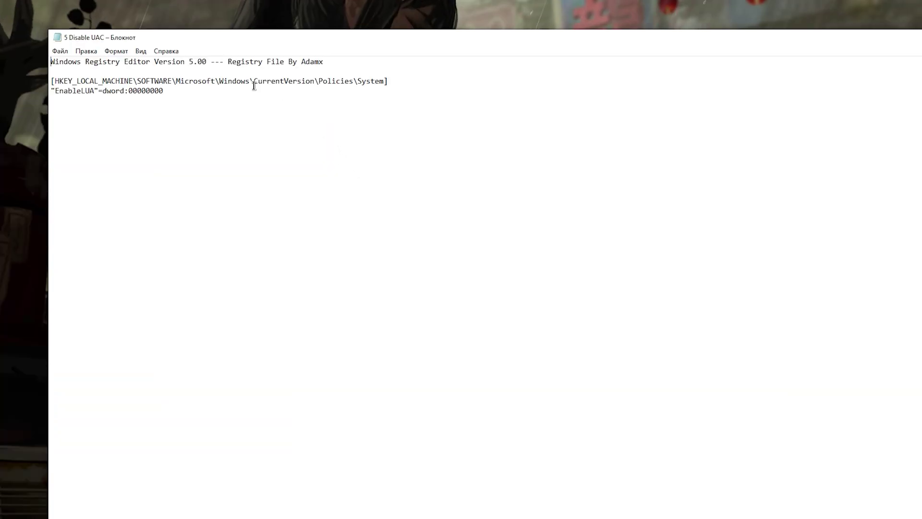
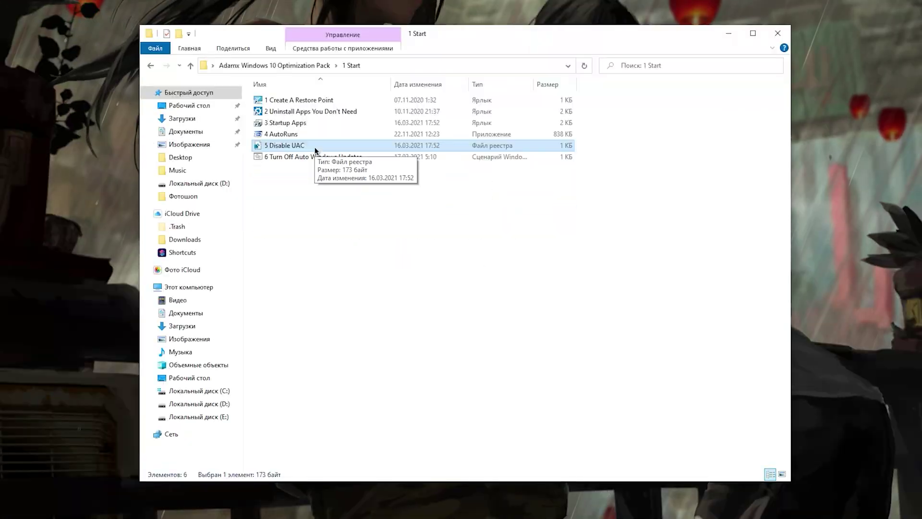
right_click(312, 146)
click(347, 155)
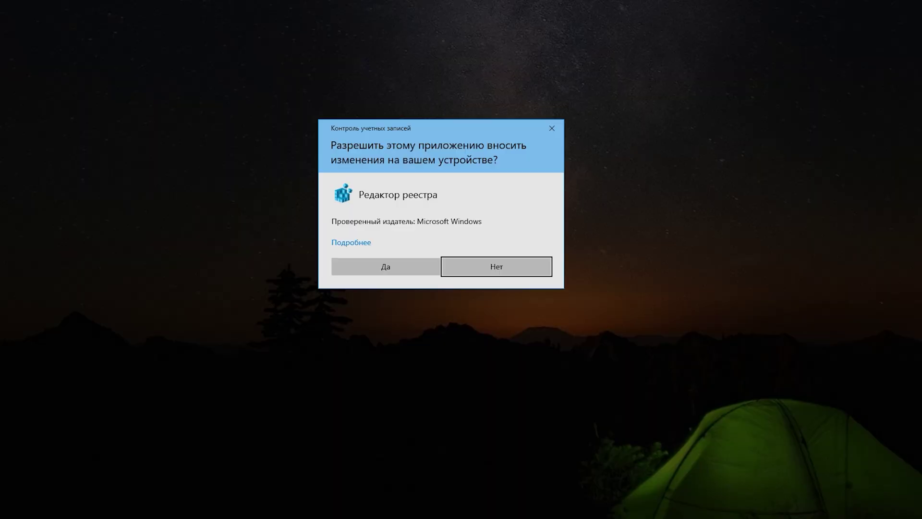
click(404, 267)
click(583, 214)
click(571, 198)
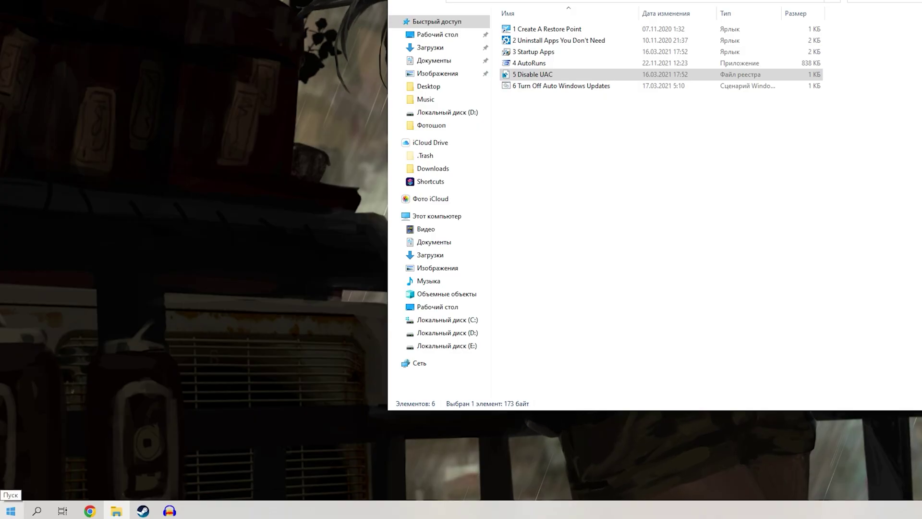
Step: Check the system's shutdown and sign-out options, then dismiss them without restarting
right_click(10, 508)
mouse_move(72, 485)
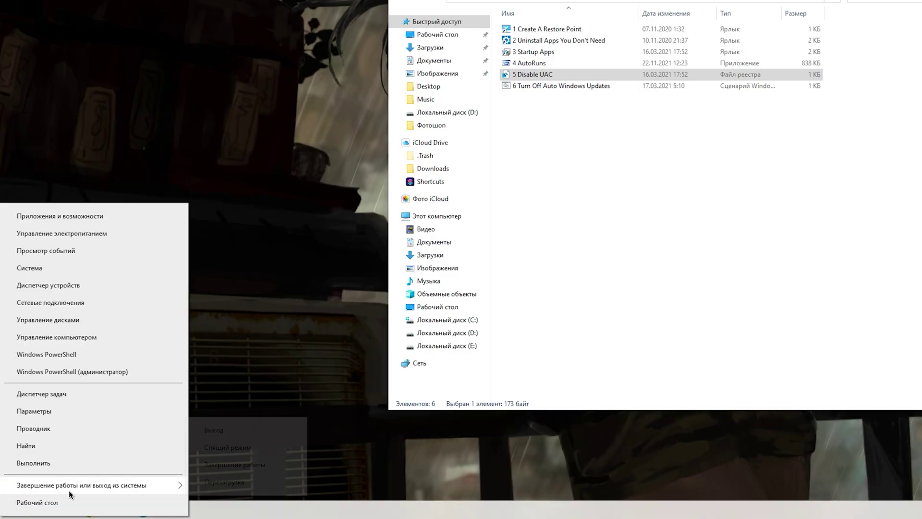
click(731, 181)
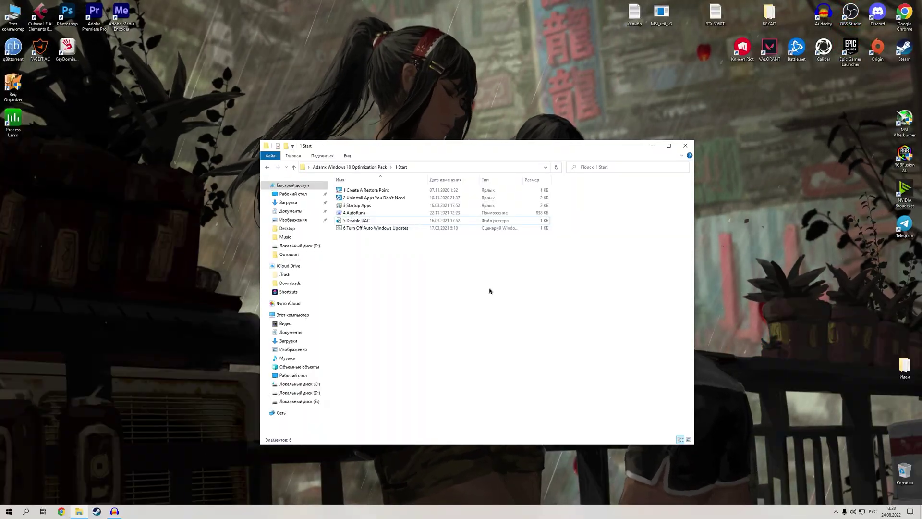
Step: Open the "6 Turn Off Auto Windows Updates" script in Notepad to read its commands, and close it
click(357, 229)
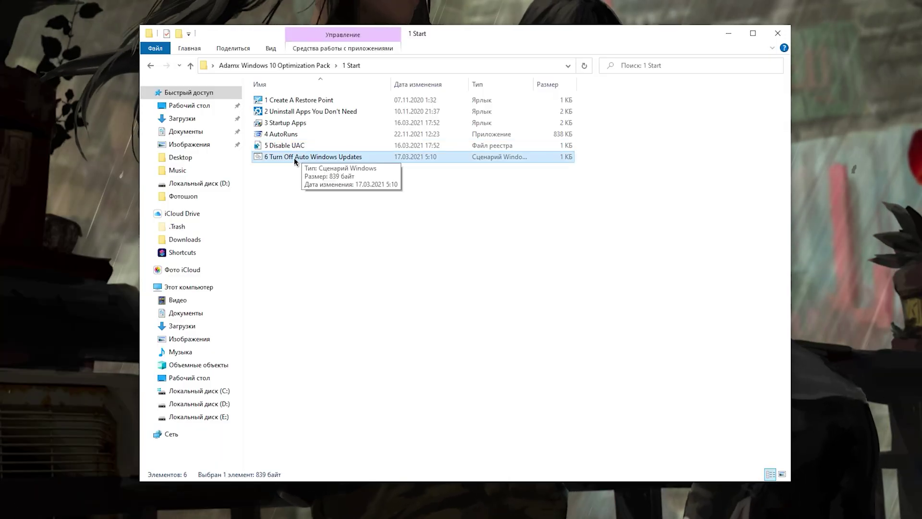
right_click(294, 158)
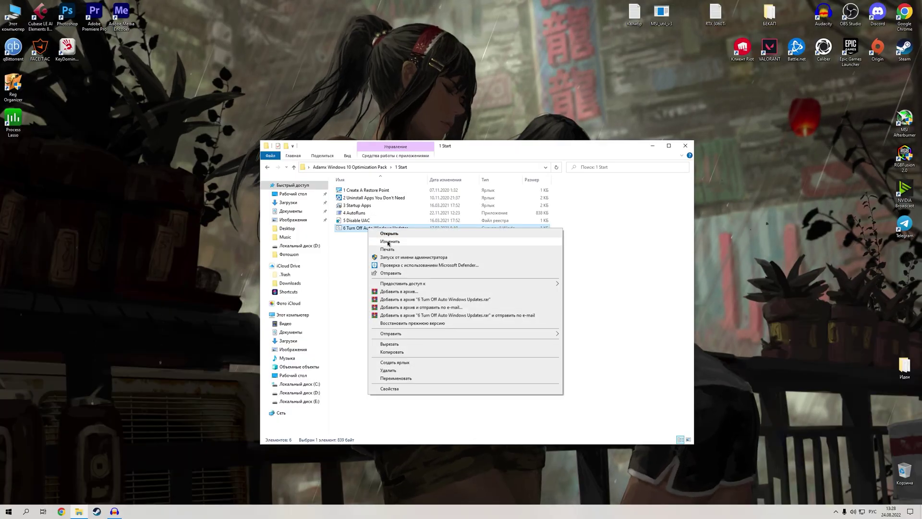
click(389, 241)
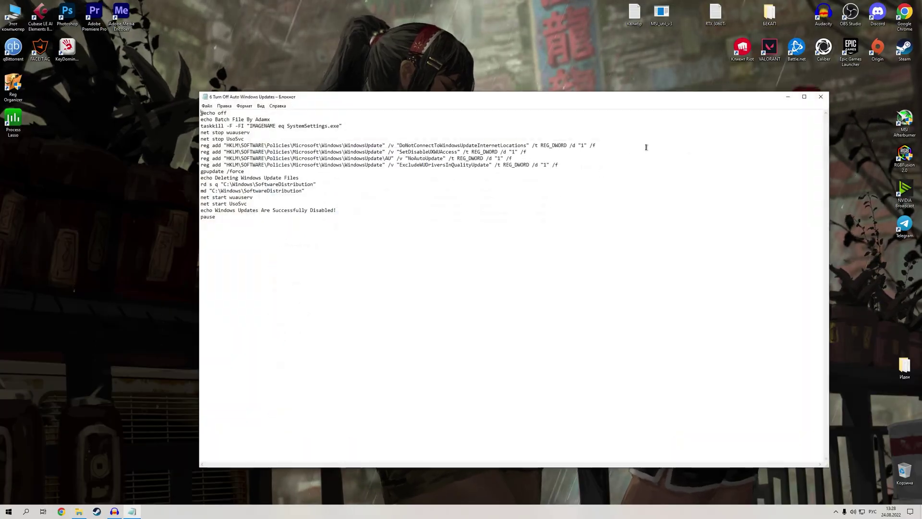
click(820, 98)
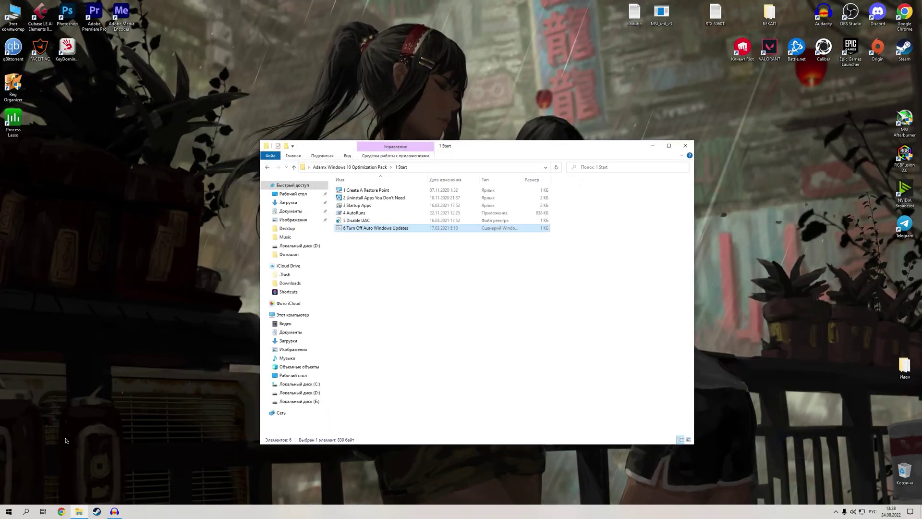
Step: Check the properties of the Центр обновления Windows service in Службы, and return to the "6 Turn Off Auto Windows Updates" script's file actions
click(30, 511)
text(службы)
key(Return)
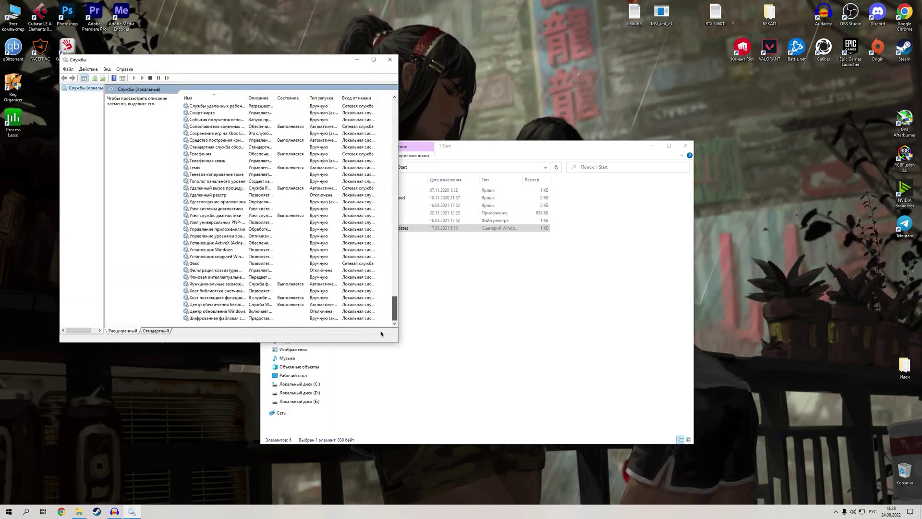
double_click(218, 311)
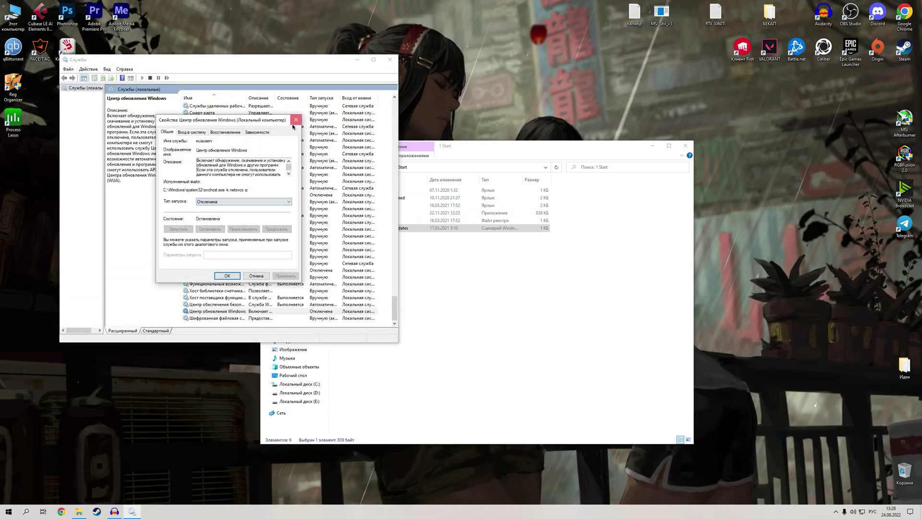
click(390, 59)
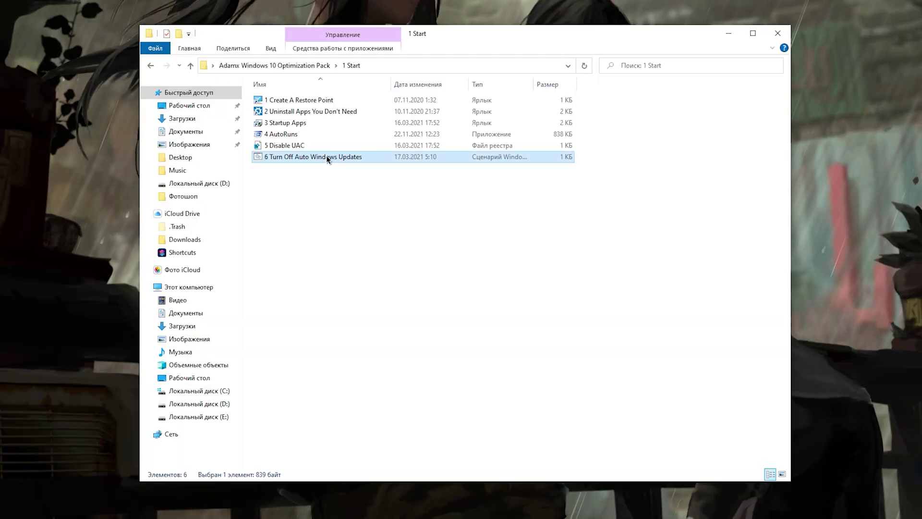
right_click(326, 155)
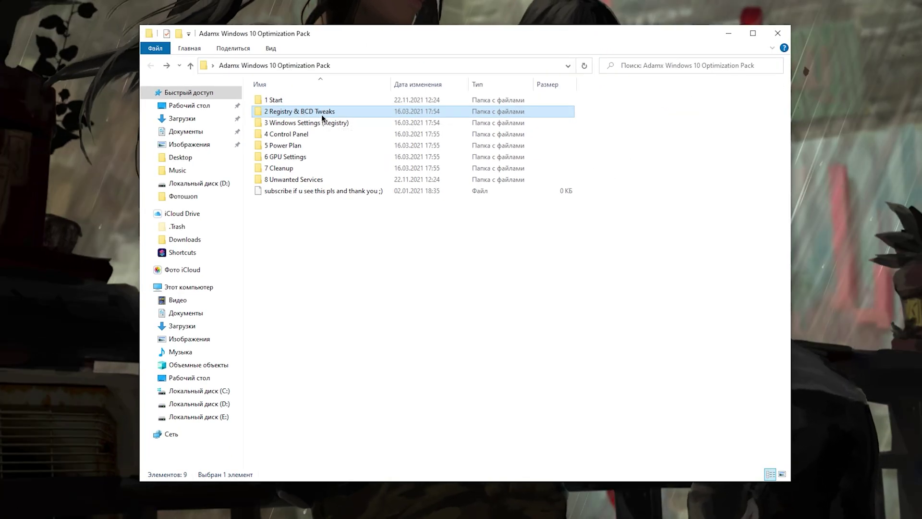
Step: Open the "2 Registry & BCD Tweaks" folder and read the "Latency BCD Tweaks" script in Notepad
double_click(321, 114)
click(312, 102)
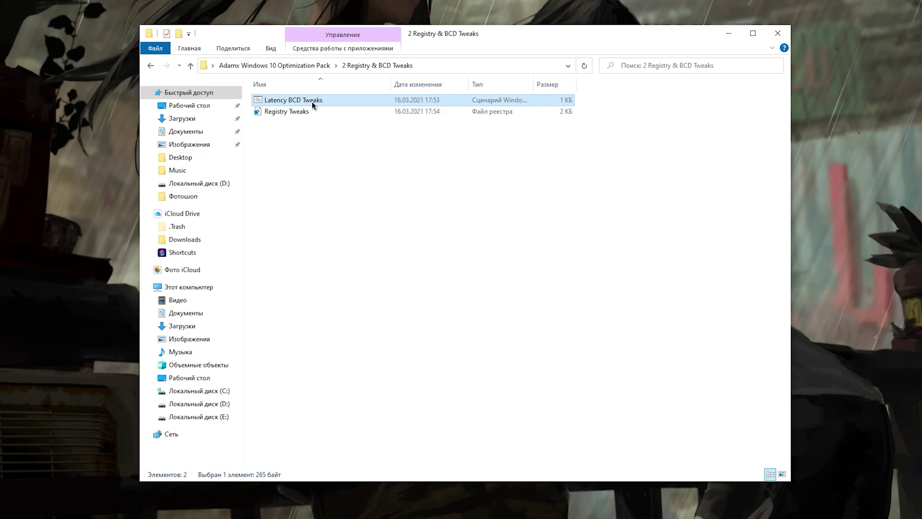
right_click(339, 97)
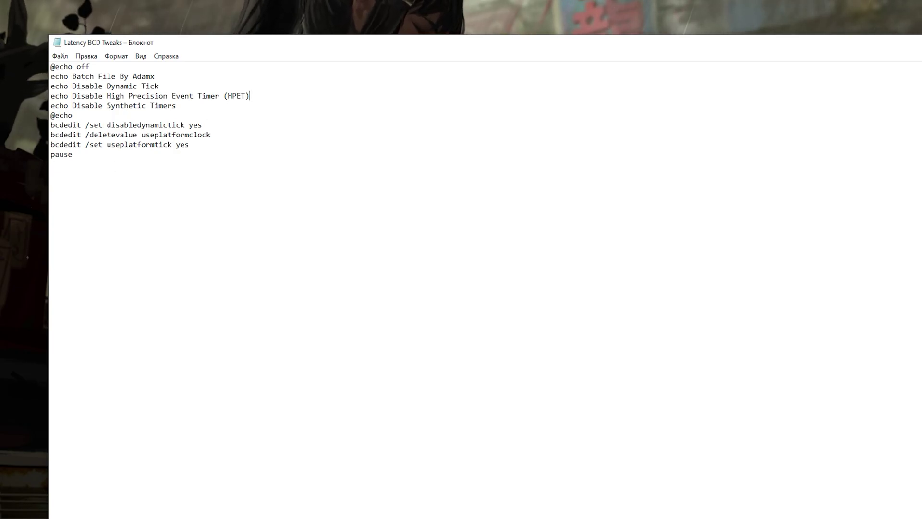
Step: Open Device Manager and locate the Высокоточный таймер событий device
right_click(10, 511)
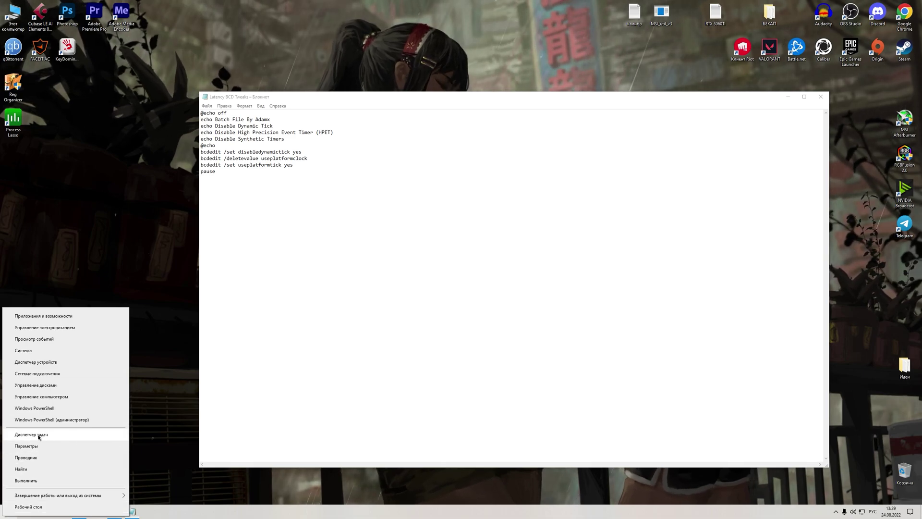
click(41, 362)
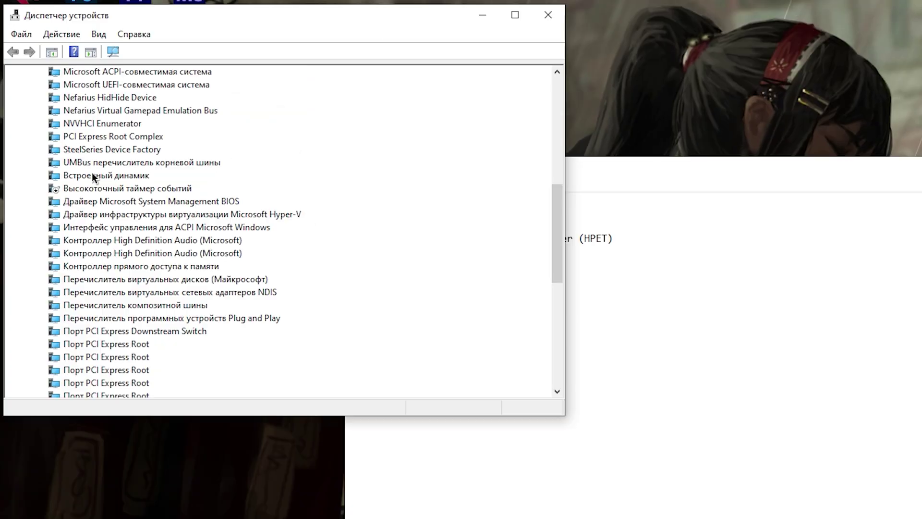
click(108, 188)
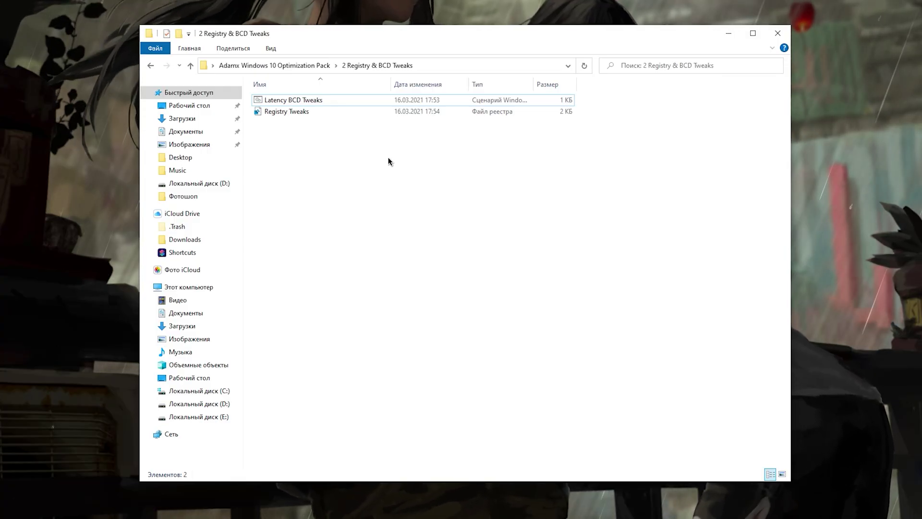
Step: Open "Registry Tweaks" in Notepad and examine its sections from MMCSS Tweaks through the process kill time and menu delay settings
click(318, 113)
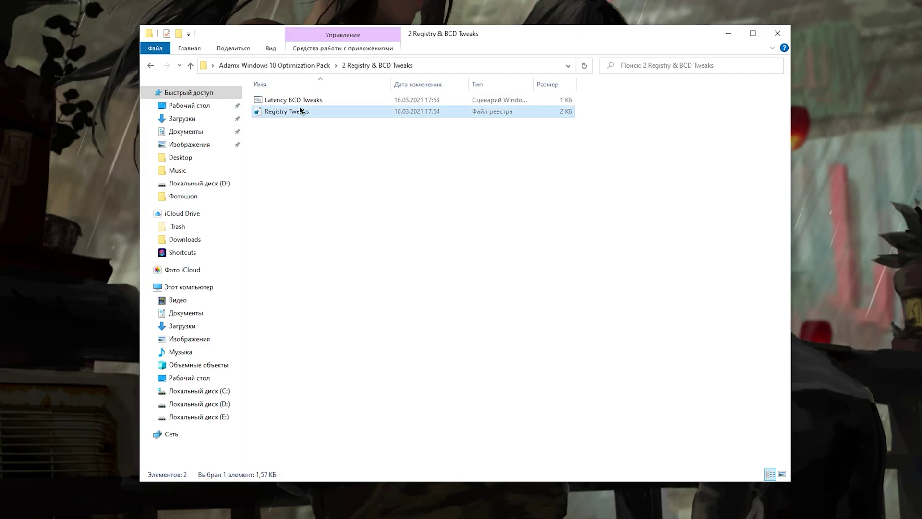
right_click(318, 114)
click(345, 133)
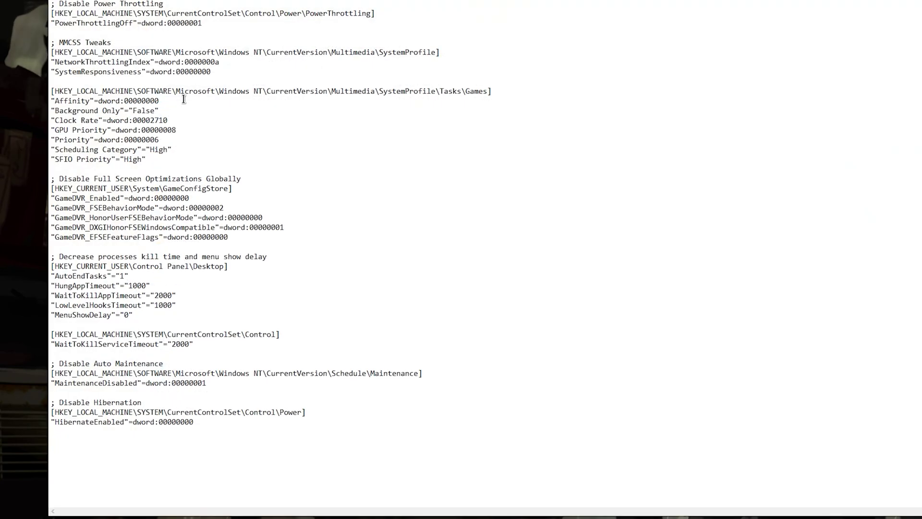
drag(17, 102, 496, 373)
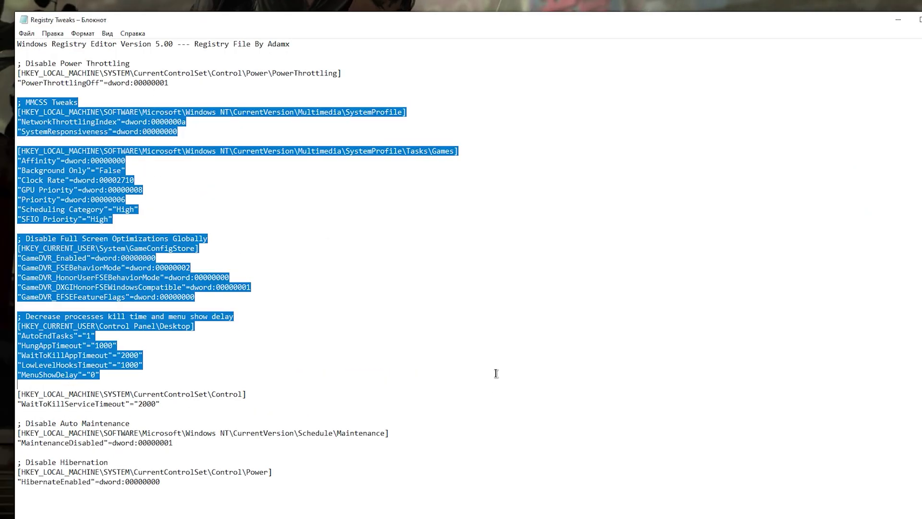
click(170, 144)
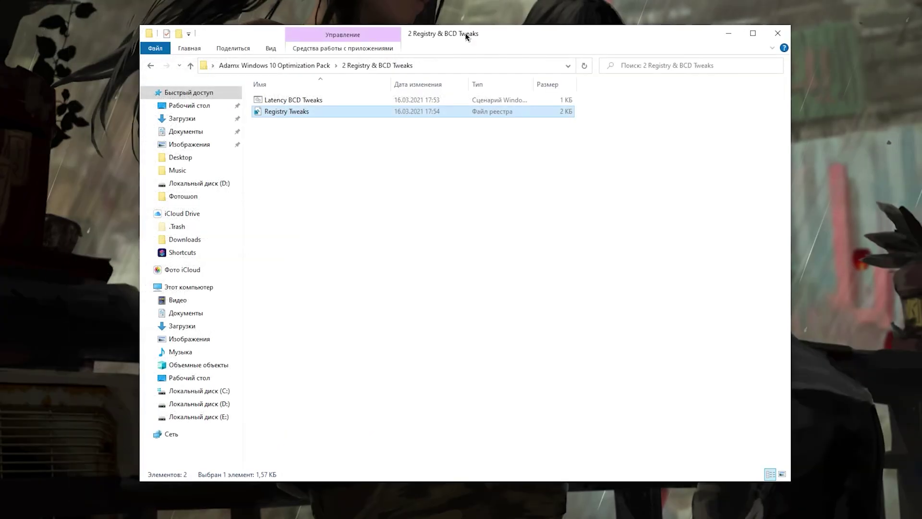
Step: Merge "Registry Tweaks" into the registry, allowing Registry Editor to make changes and confirming the import
right_click(293, 110)
click(336, 117)
click(404, 262)
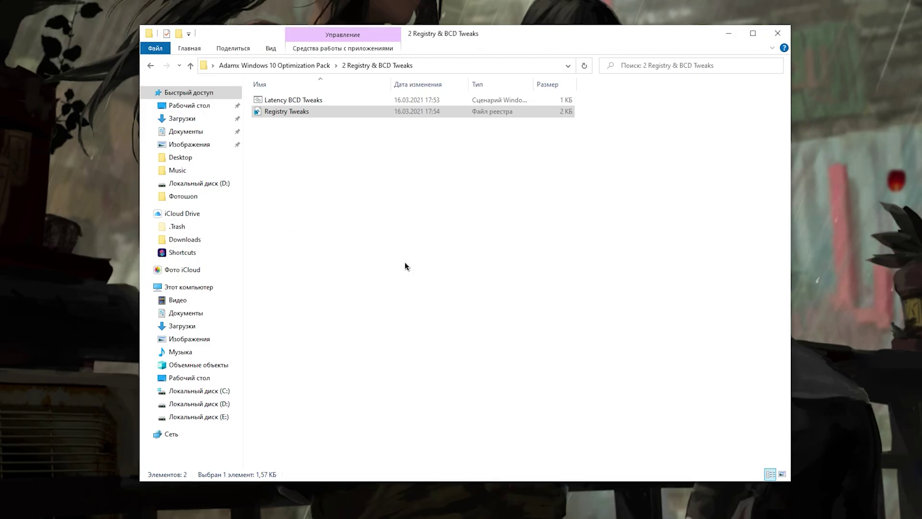
click(520, 218)
click(560, 204)
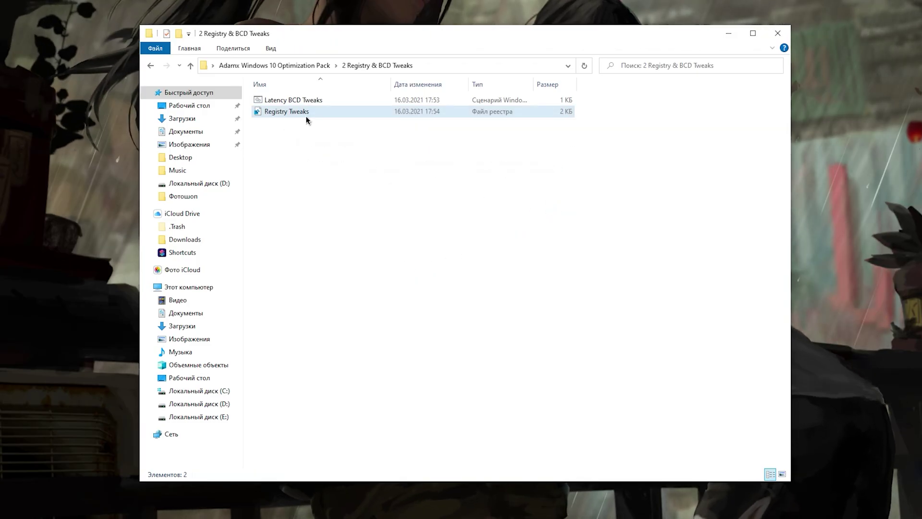
Step: Open the "3 Windows Settings (Registry)" folder and open "Optimize ALL Windows Settings" for editing in Notepad
right_click(306, 119)
click(299, 115)
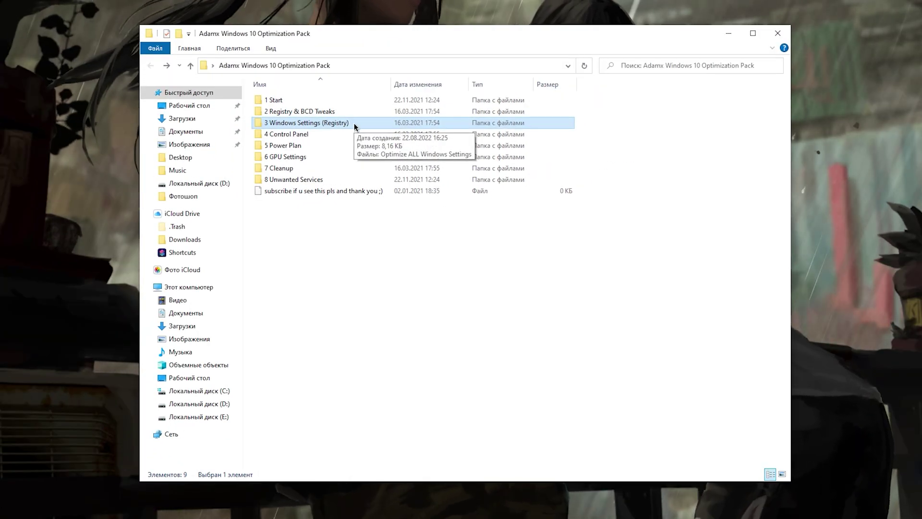
double_click(354, 123)
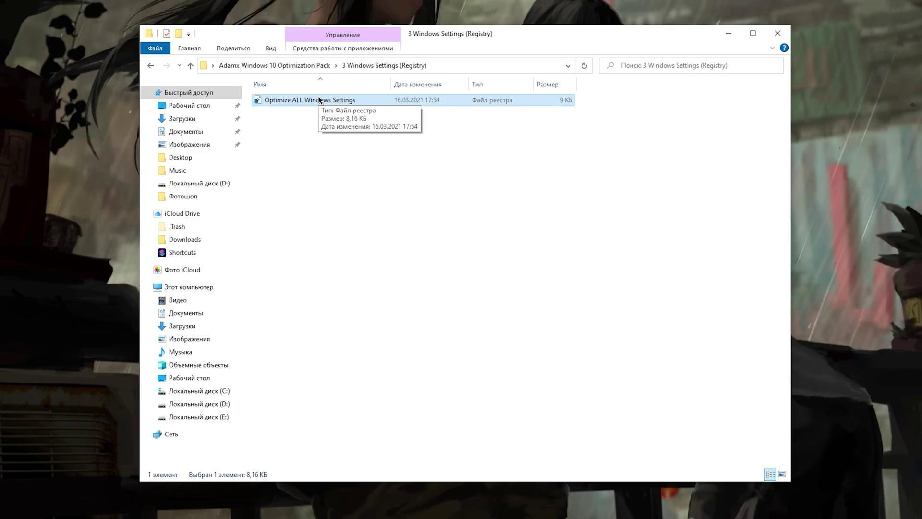
right_click(319, 105)
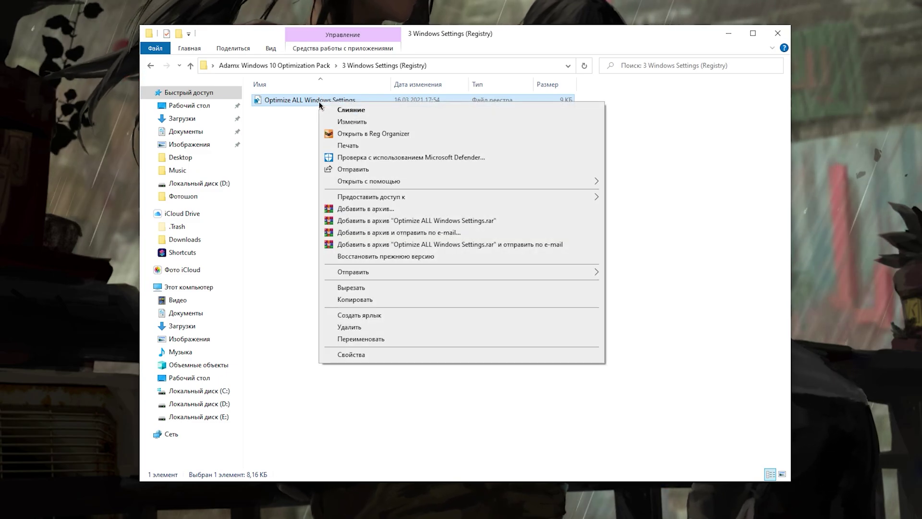
click(353, 120)
Step: Examine the file's sections on account syncing, transparency, Game Bar and Game DVR, GPU scheduling, ease of access and privacy
scroll(327, 190, down, 20)
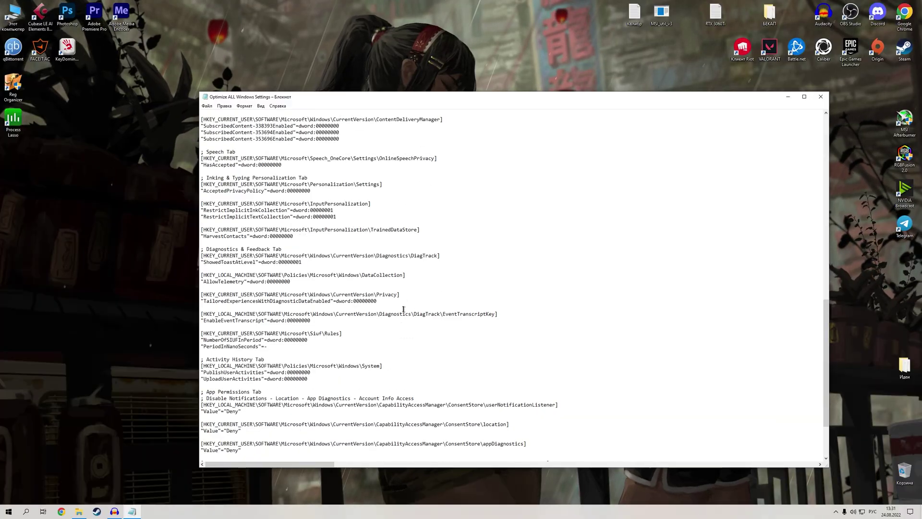
scroll(403, 309, up, 20)
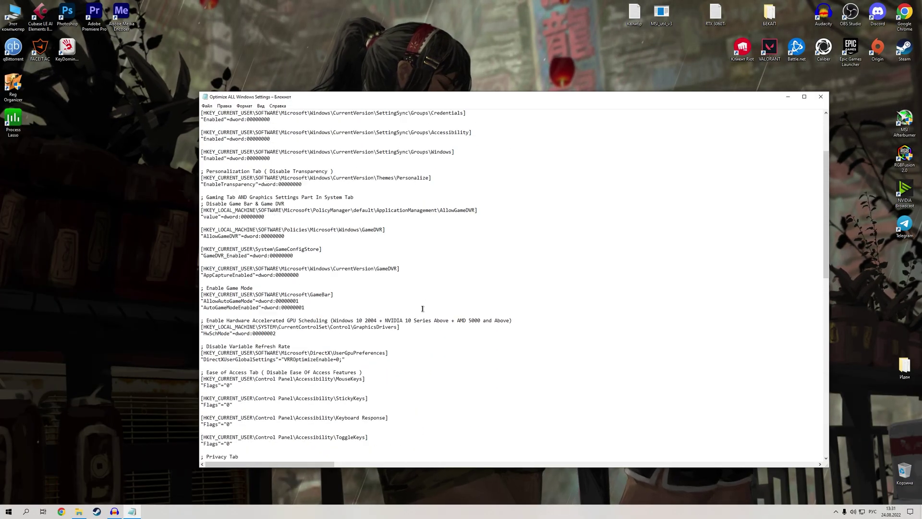
click(449, 331)
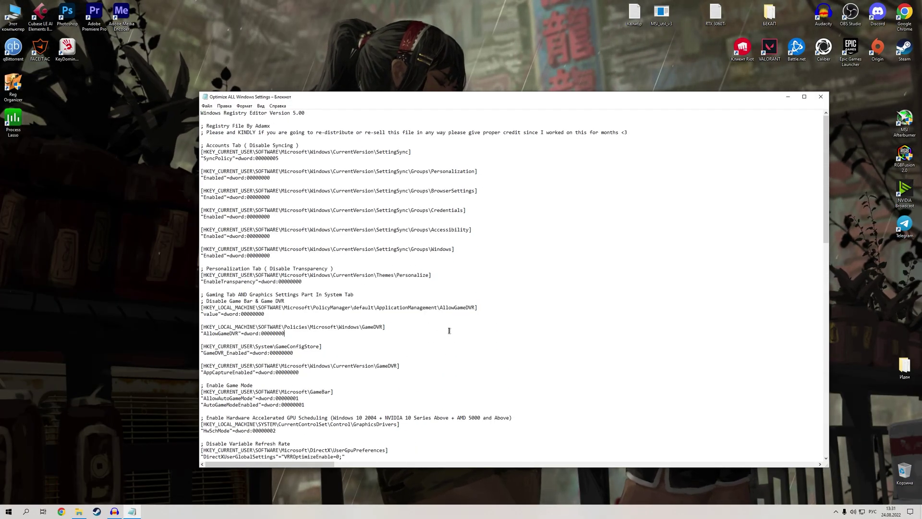
drag(239, 261, 406, 314)
click(406, 301)
scroll(413, 305, down, 7)
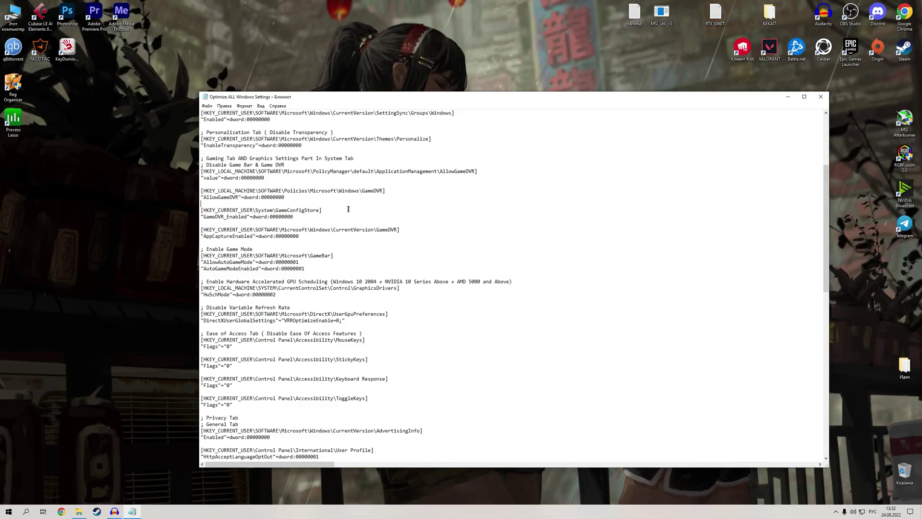
scroll(348, 209, down, 5)
drag(224, 184, 318, 184)
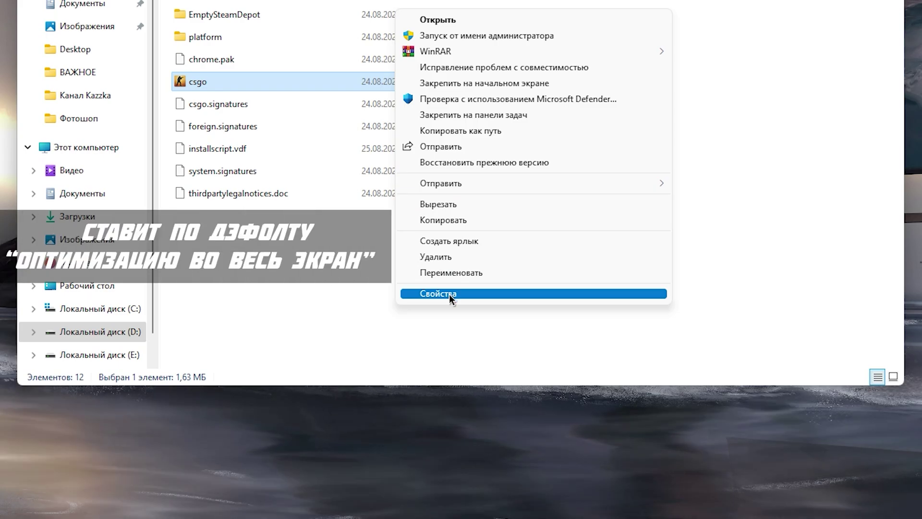
Step: Open the compatibility properties of the csgo application and select "Отключить оптимизацию во весь экран"
click(448, 294)
click(435, 138)
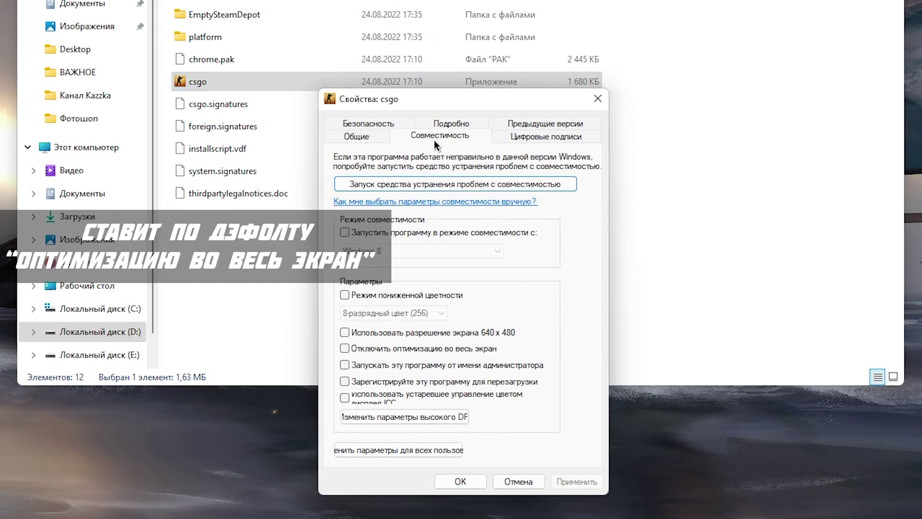
click(394, 348)
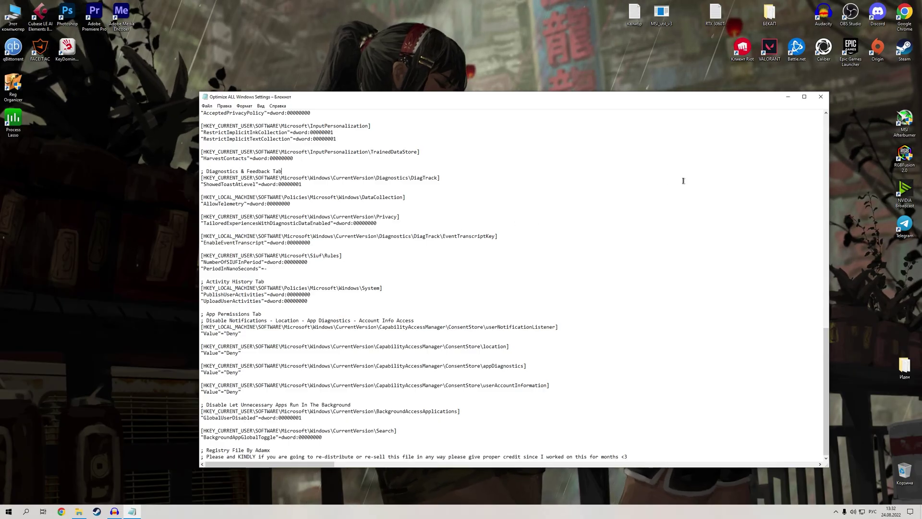
Step: Finish reviewing "Optimize ALL Windows Settings" and merge it into the registry, allowing and confirming the import
scroll(373, 366, up, 20)
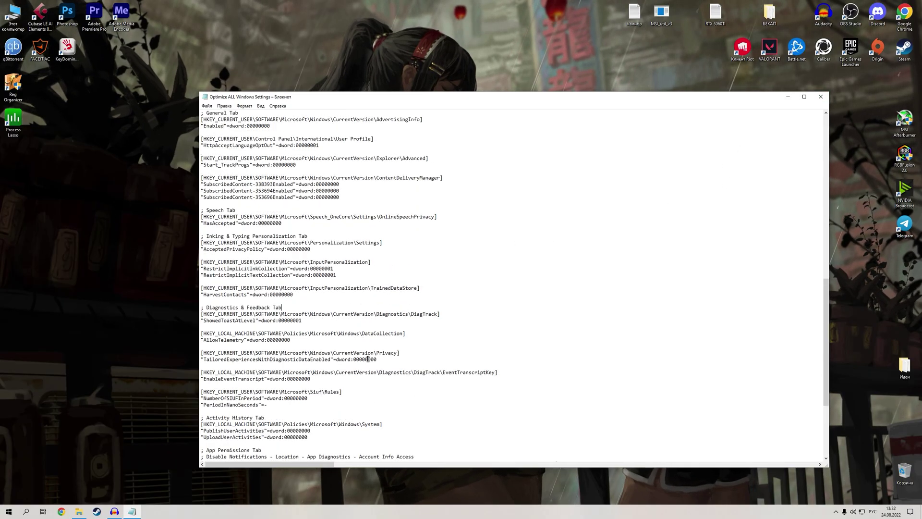
scroll(368, 360, up, 8)
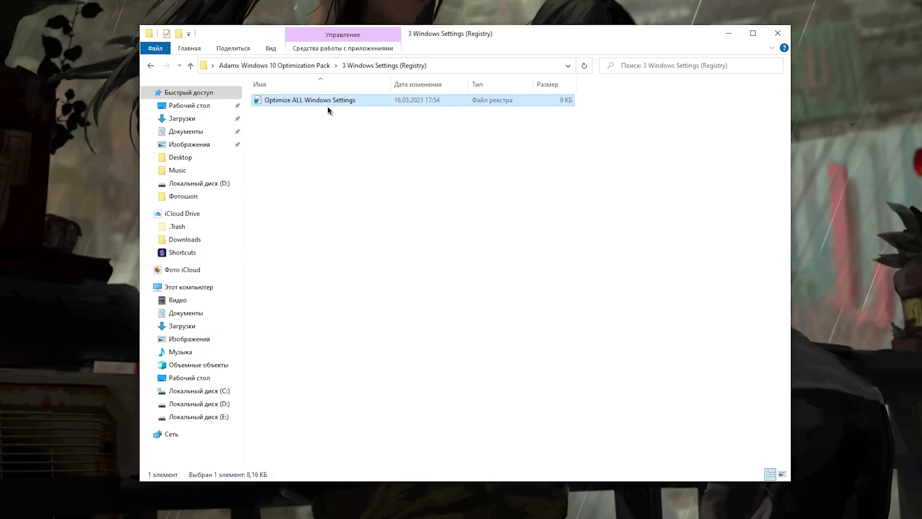
right_click(325, 103)
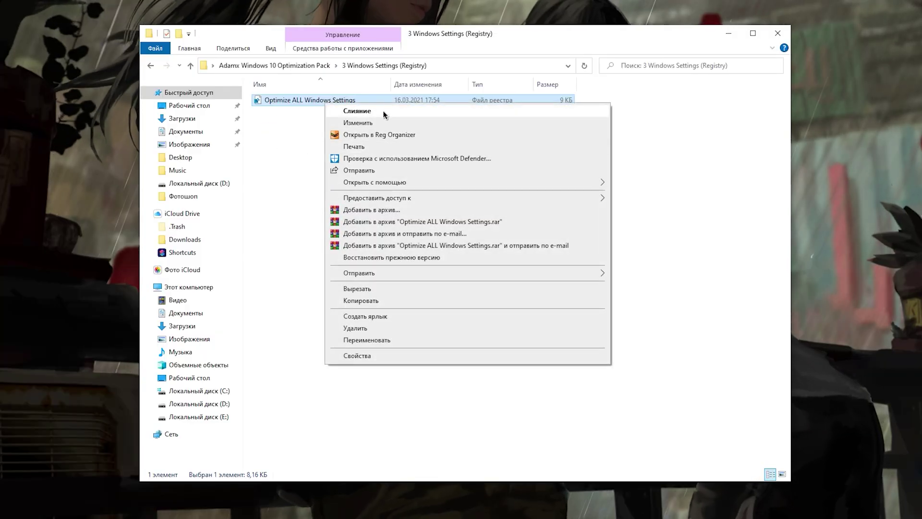
click(382, 111)
click(365, 266)
click(519, 216)
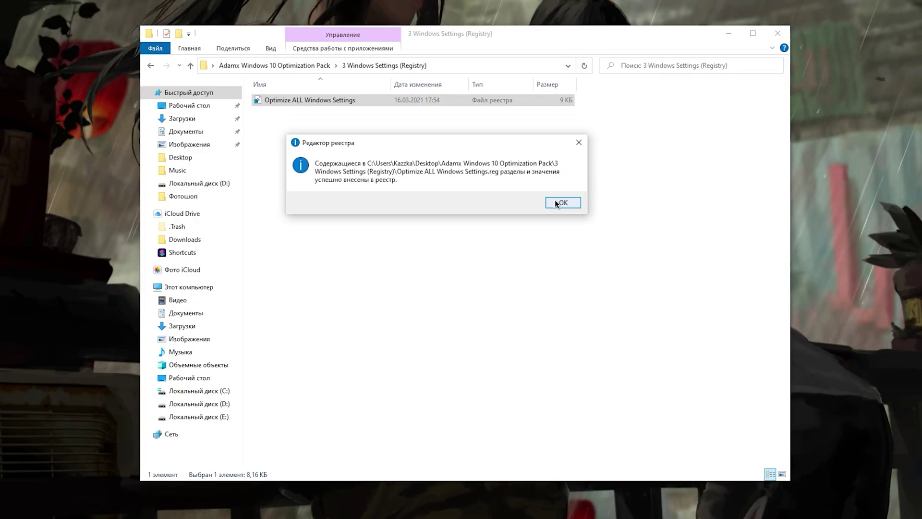
key(Return)
Step: Open "Change Sound Settings" from the "4 Control Panel" folder and bring up the properties of the Динамики playback device
key(alt+Left)
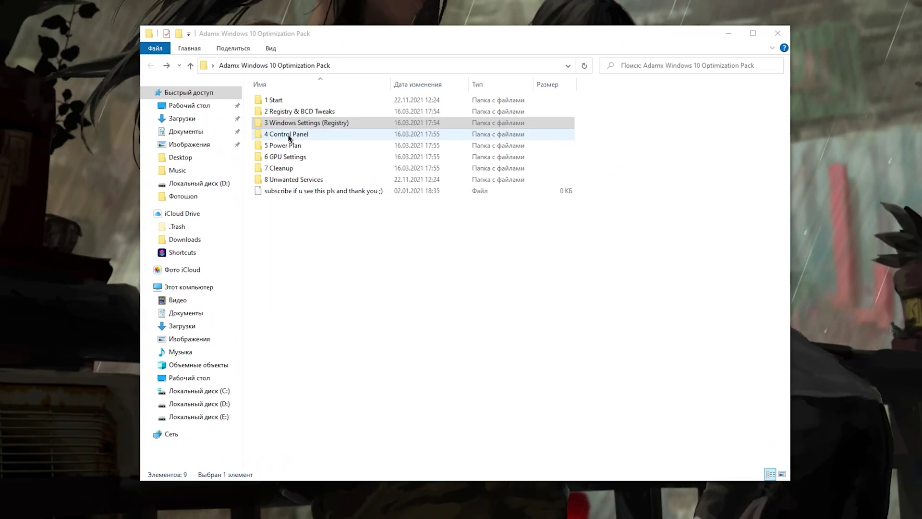
double_click(289, 136)
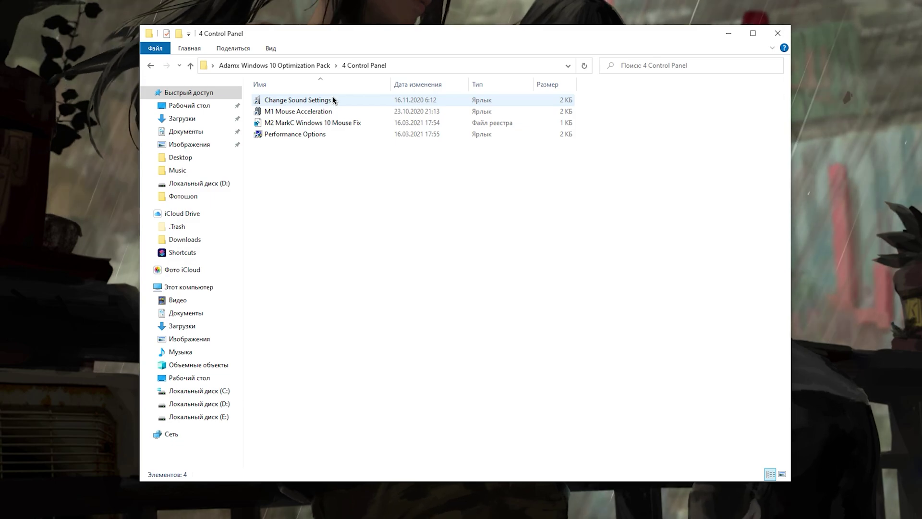
click(331, 100)
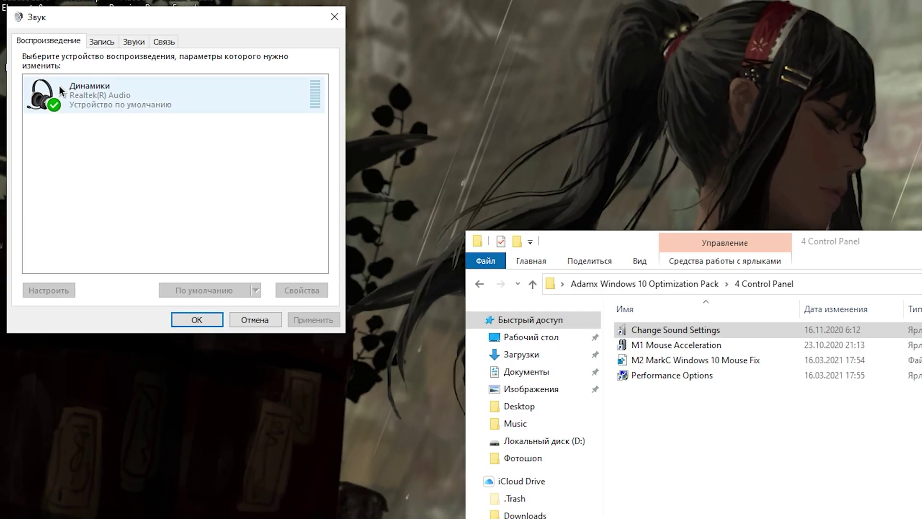
click(59, 85)
click(157, 140)
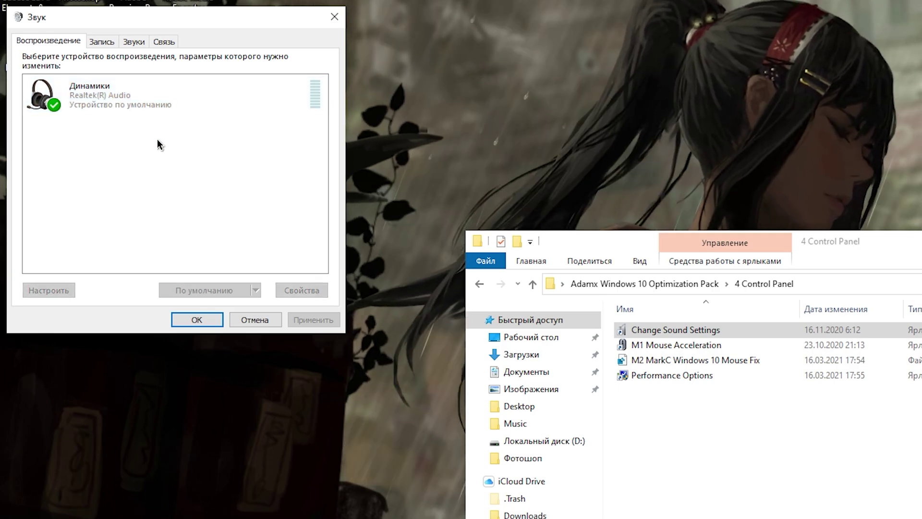
click(120, 94)
double_click(114, 99)
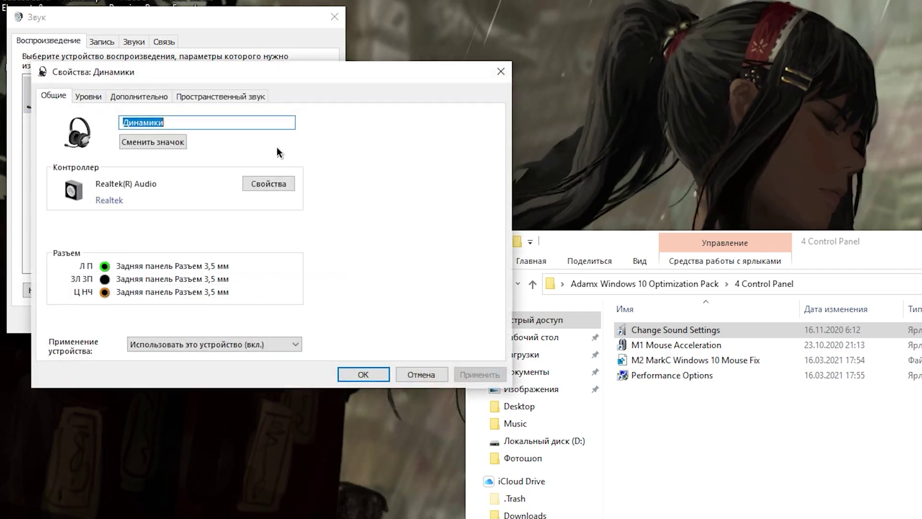
Step: Set the speakers' default format to 16 бит, 48000 Гц (Диск DVD) and turn off "Включить дополнительные средства звука"
click(118, 97)
click(114, 164)
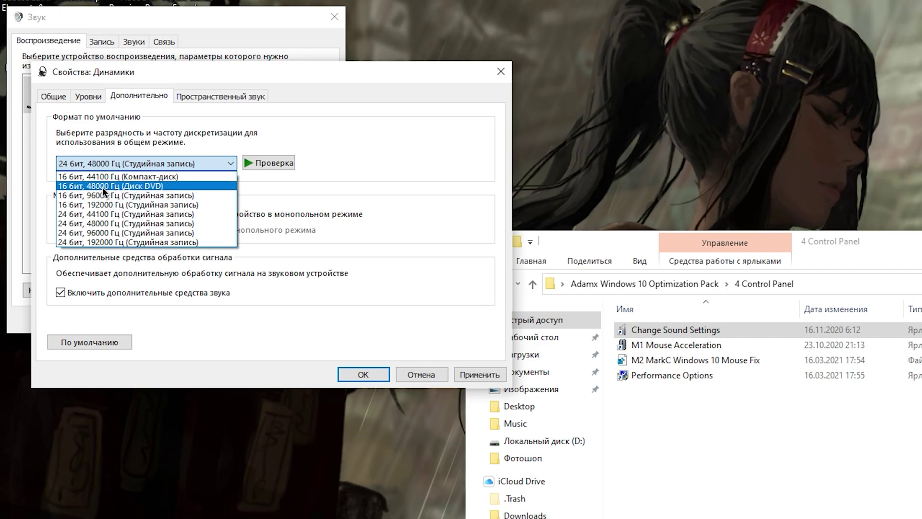
click(102, 187)
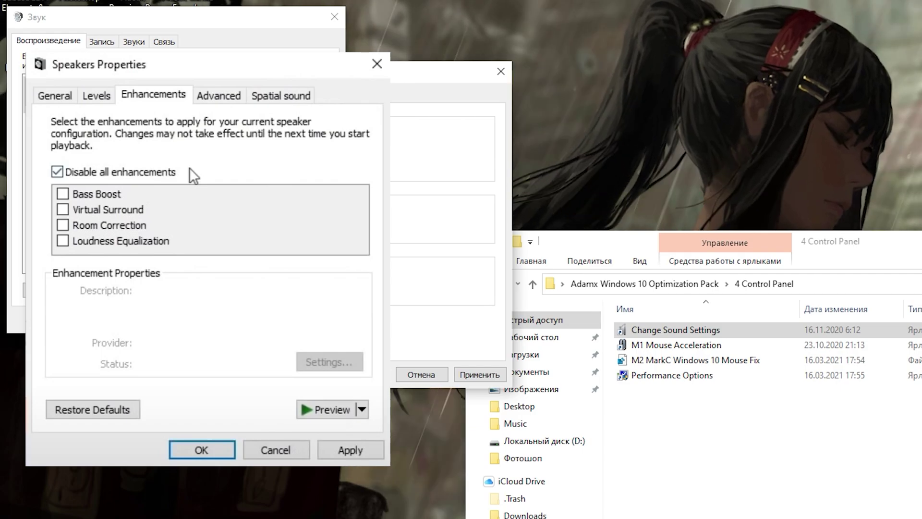
click(189, 168)
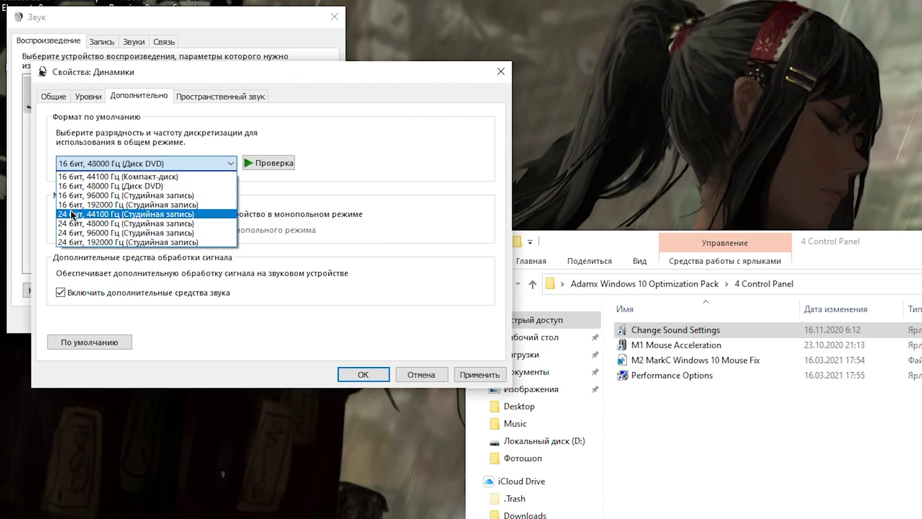
click(393, 249)
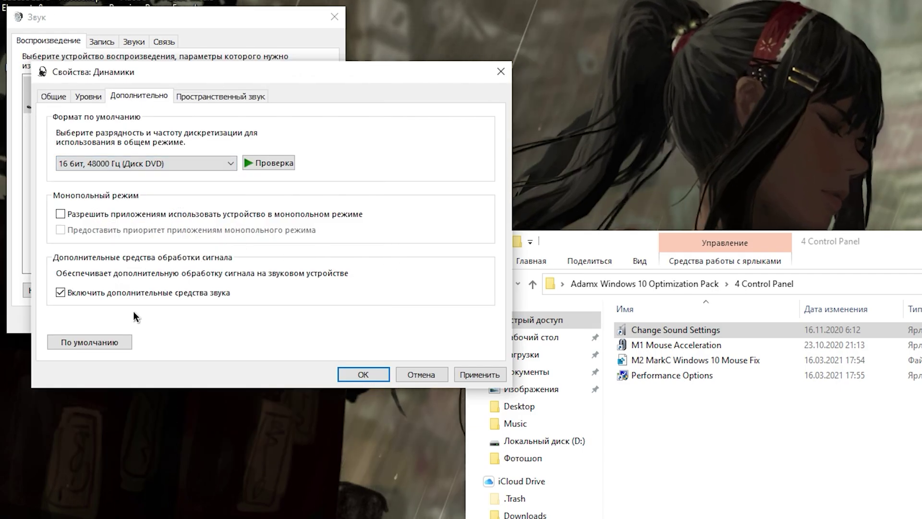
click(105, 294)
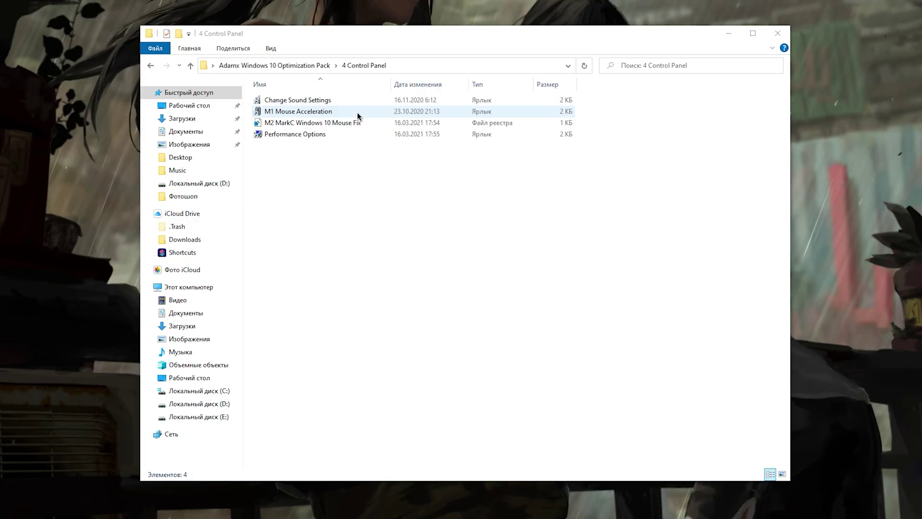
Step: Open "M1 Mouse Acceleration", try "Включить повышенную точность установки указателя" switched on, and turn the option off
double_click(356, 111)
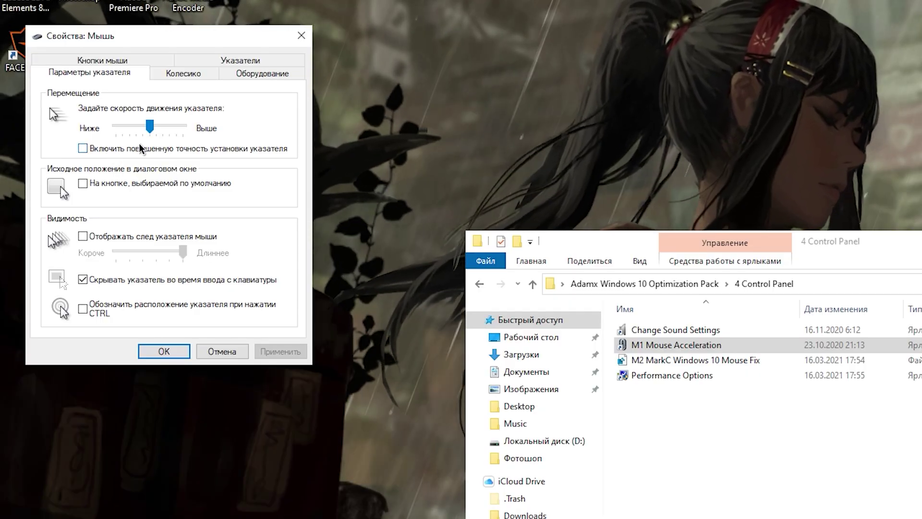
click(117, 150)
click(116, 148)
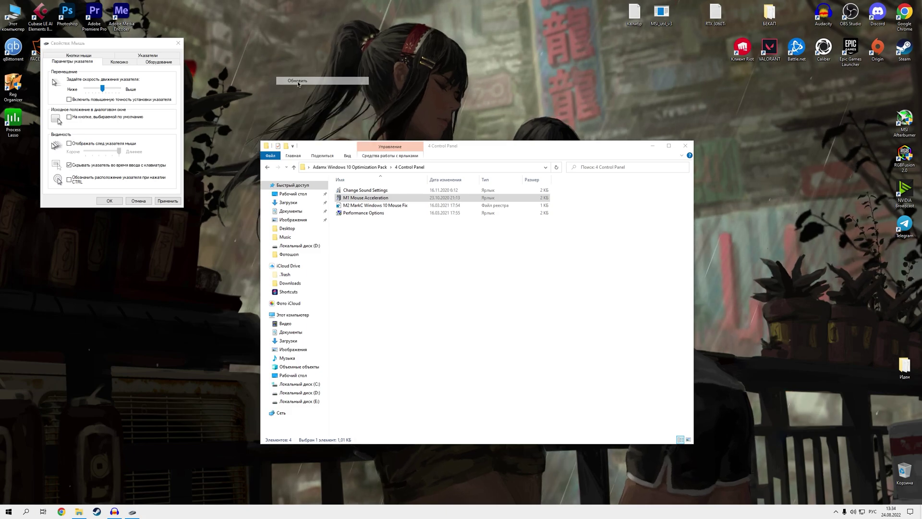
click(134, 44)
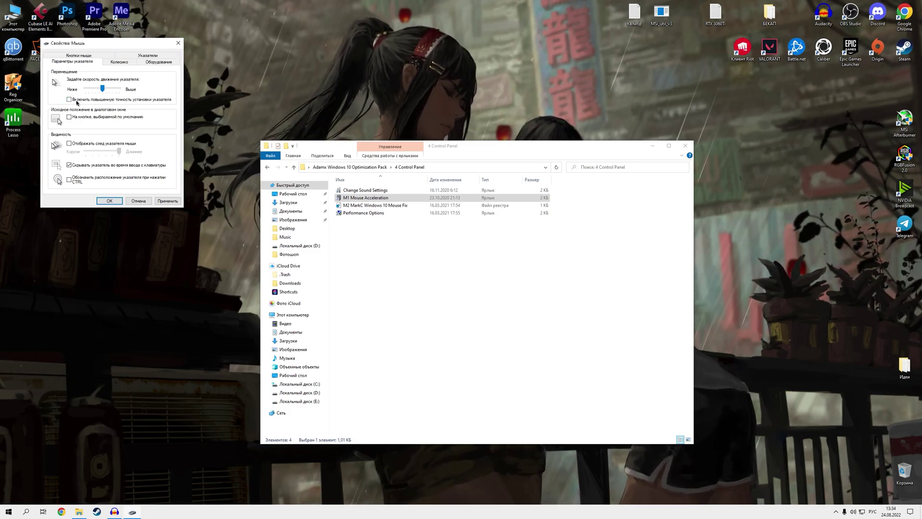
click(267, 103)
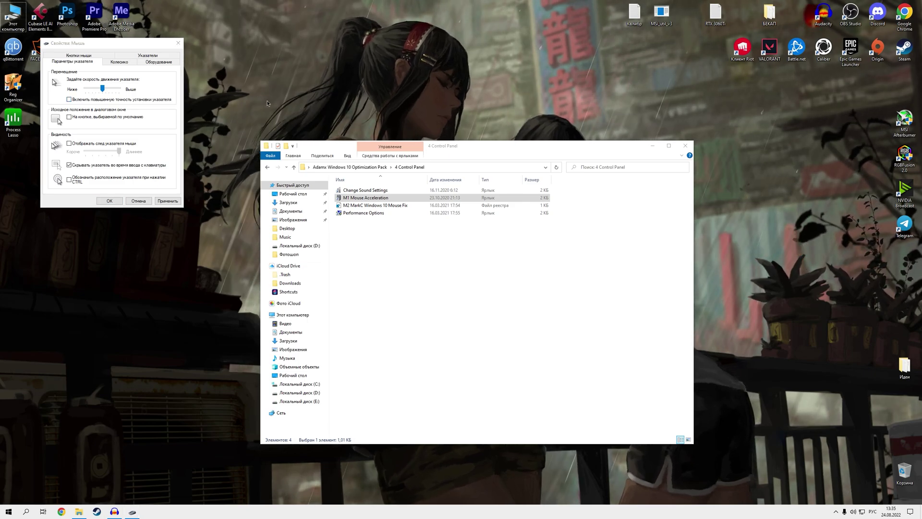
click(124, 99)
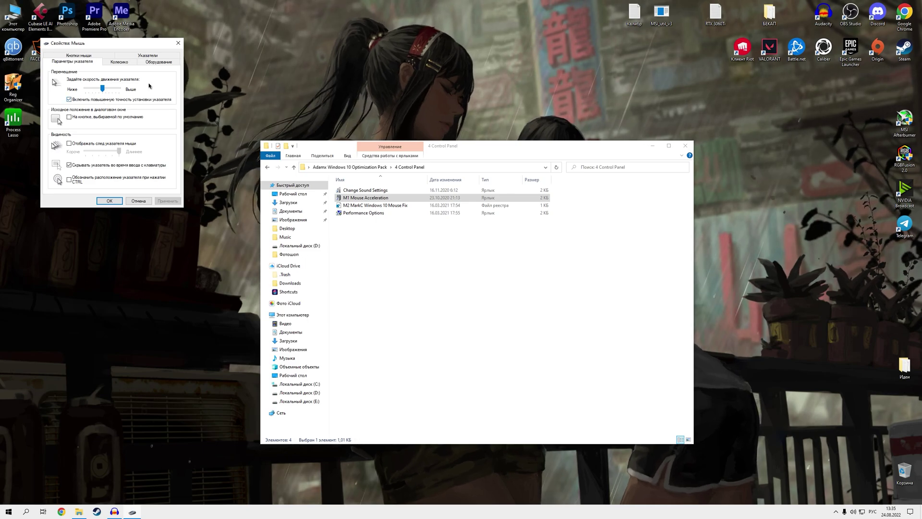
right_click(262, 25)
click(263, 52)
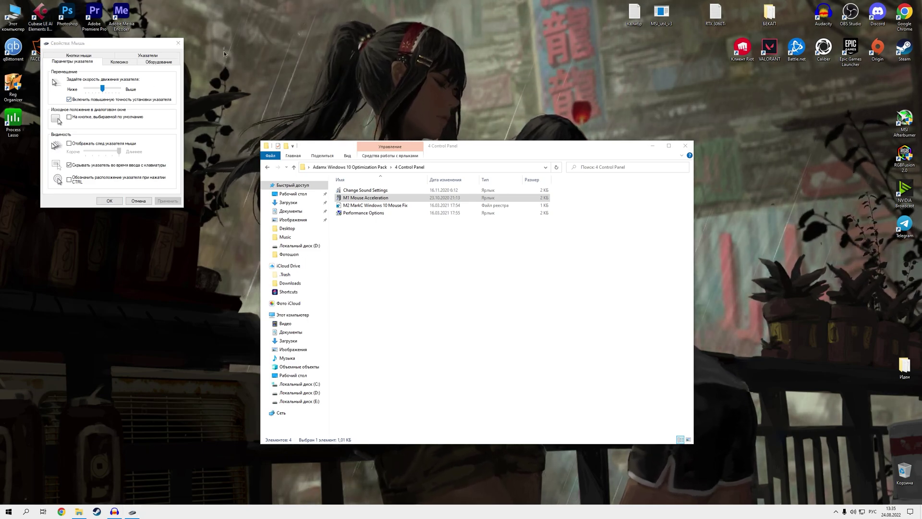
click(147, 99)
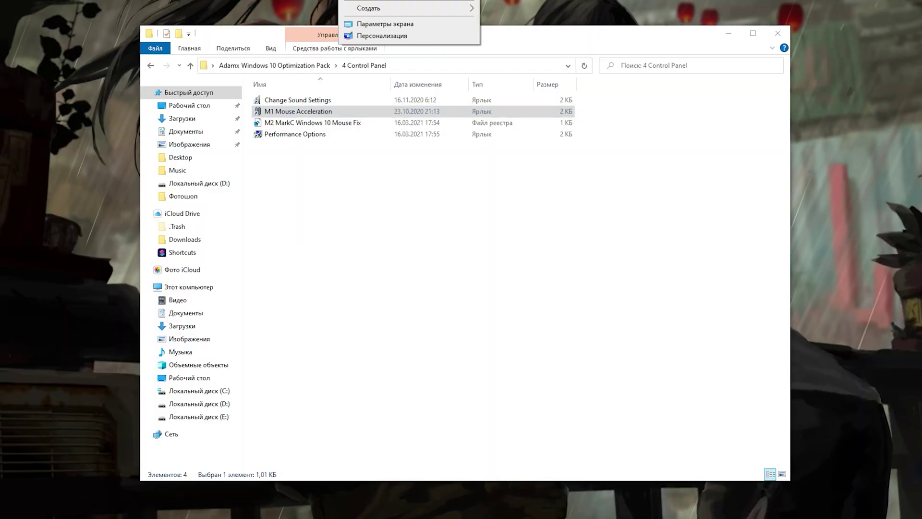
Step: Merge "M2 MarkC Windows 10 Mouse Fix" into the registry and confirm the import
click(316, 123)
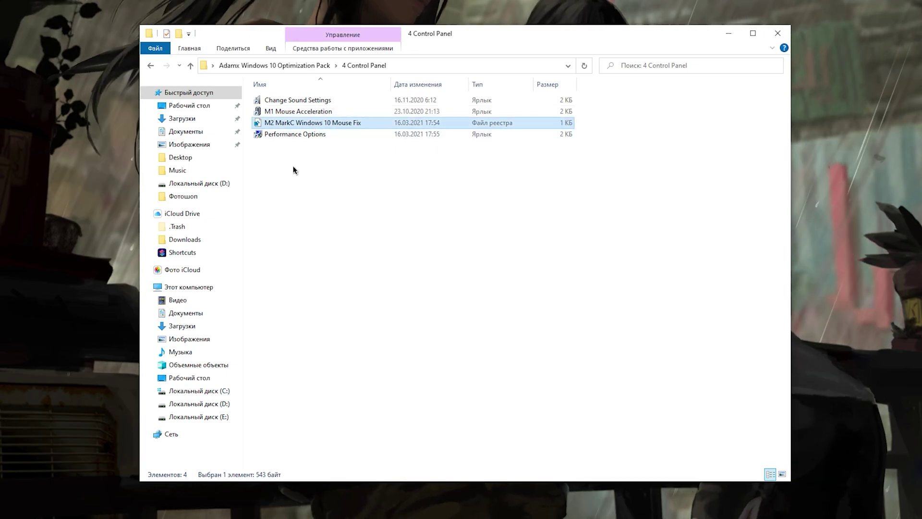
right_click(322, 125)
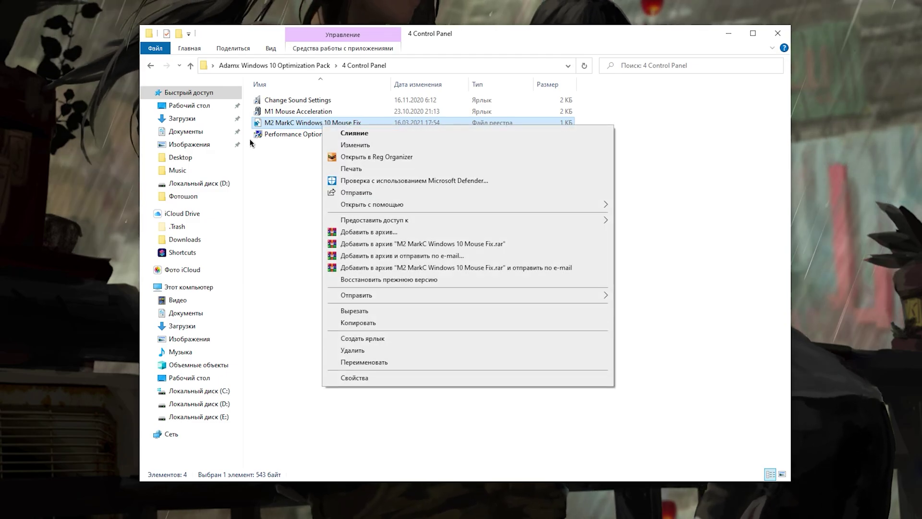
click(362, 141)
click(386, 266)
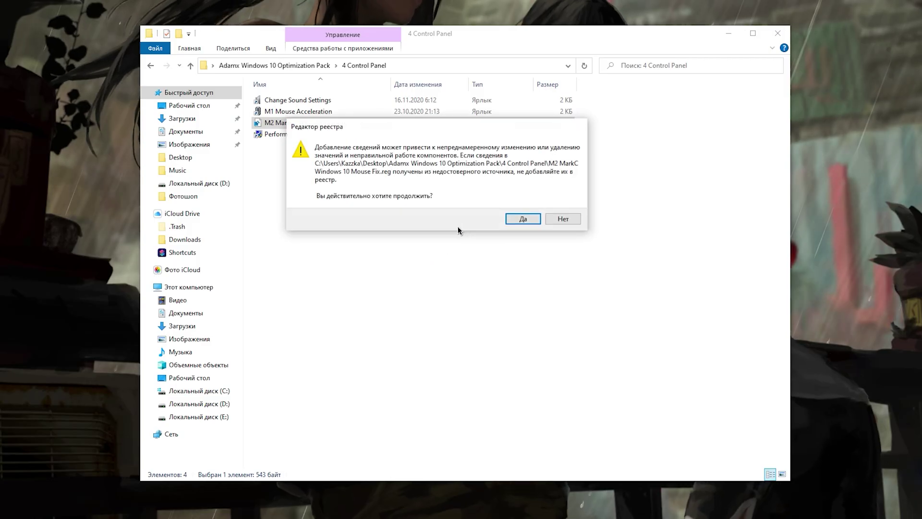
click(511, 220)
click(572, 200)
right_click(368, 73)
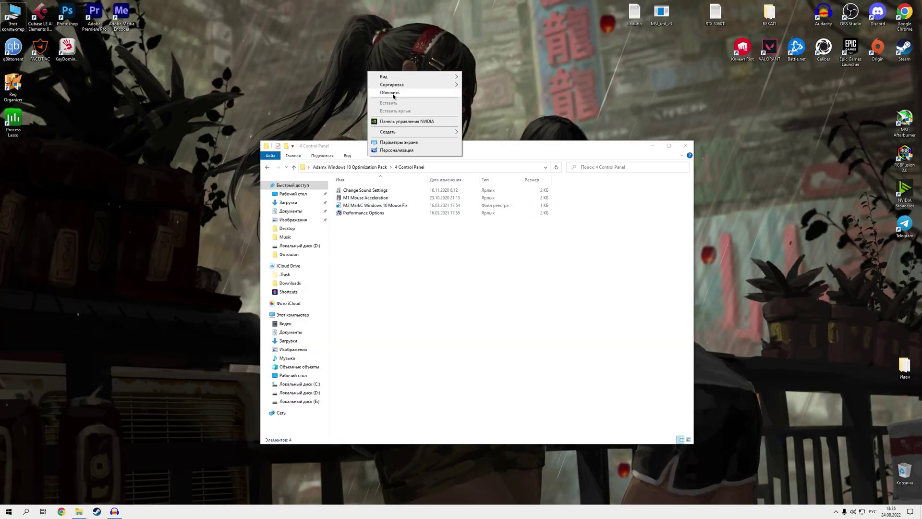
Step: Refresh the desktop and open "Performance Options" from the "4 Control Panel" folder
click(393, 94)
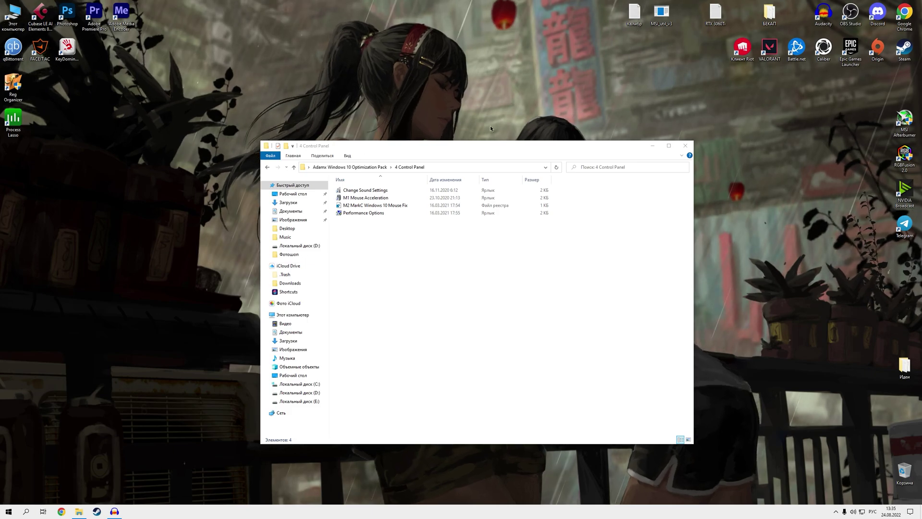
click(514, 206)
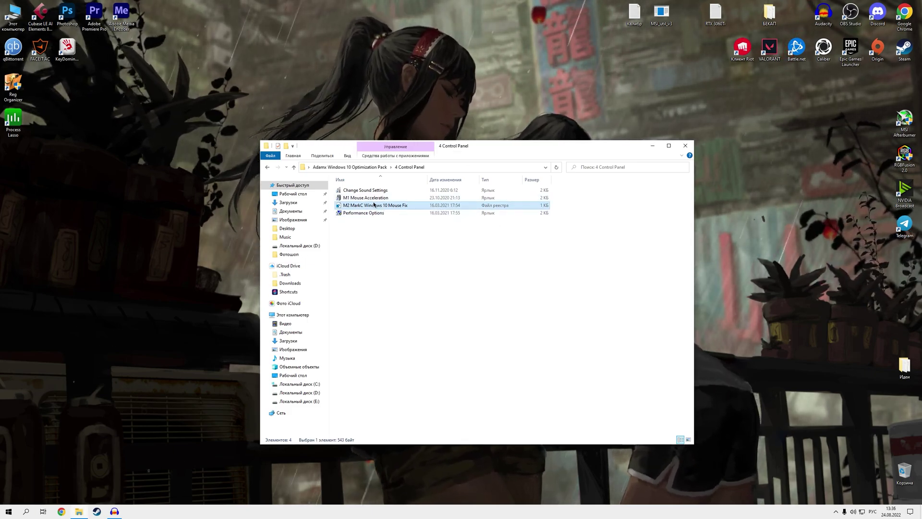
click(394, 213)
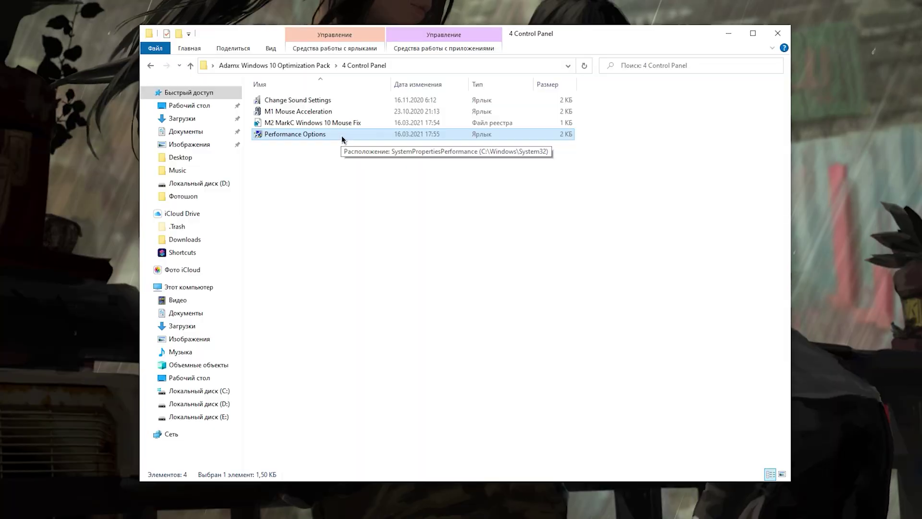
double_click(342, 135)
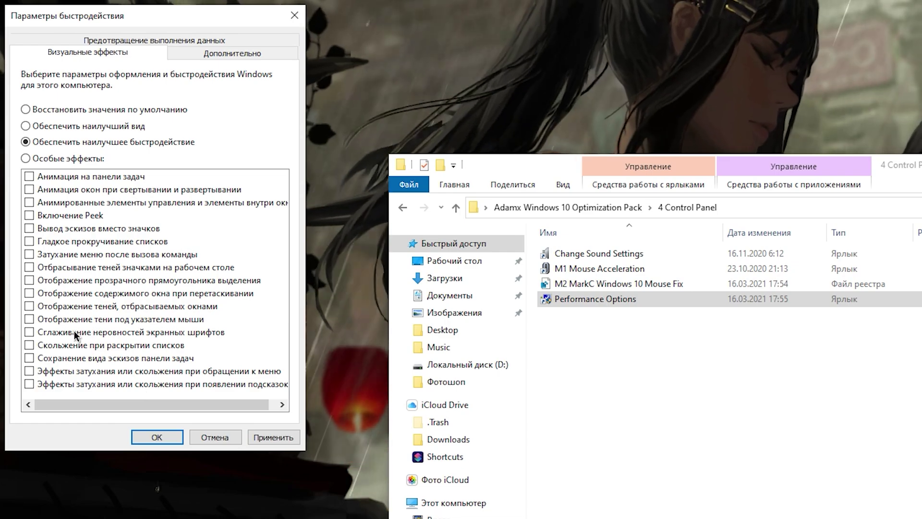
Step: Enable and apply "Сглаживание неровностей экранных шрифтов", "Анимация на панели задач", "Эффекты затухания или скольжения при обращении к меню" and "Отображение прозрачного прямоугольника выделения"
click(29, 332)
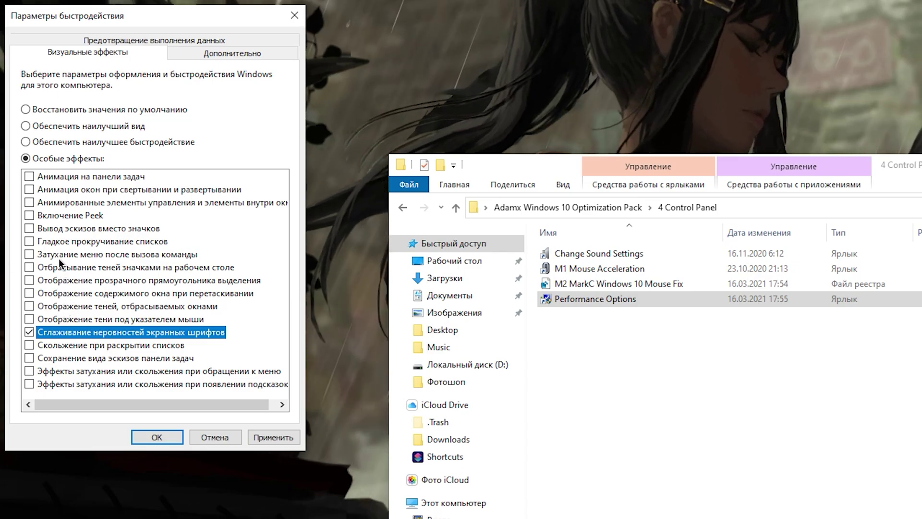
click(66, 179)
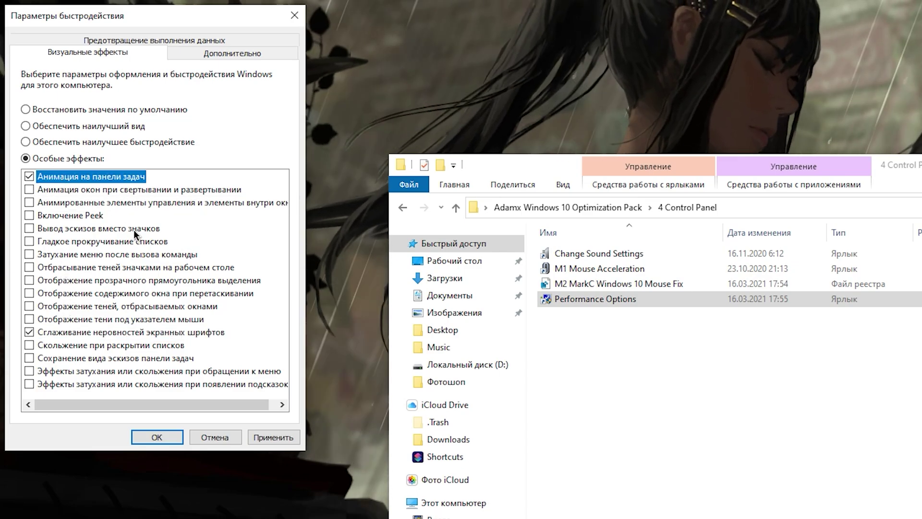
click(53, 371)
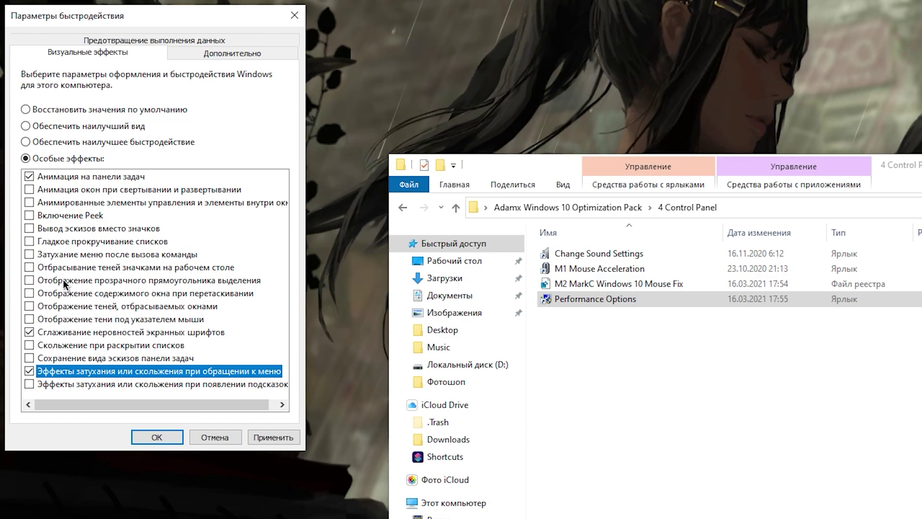
click(60, 279)
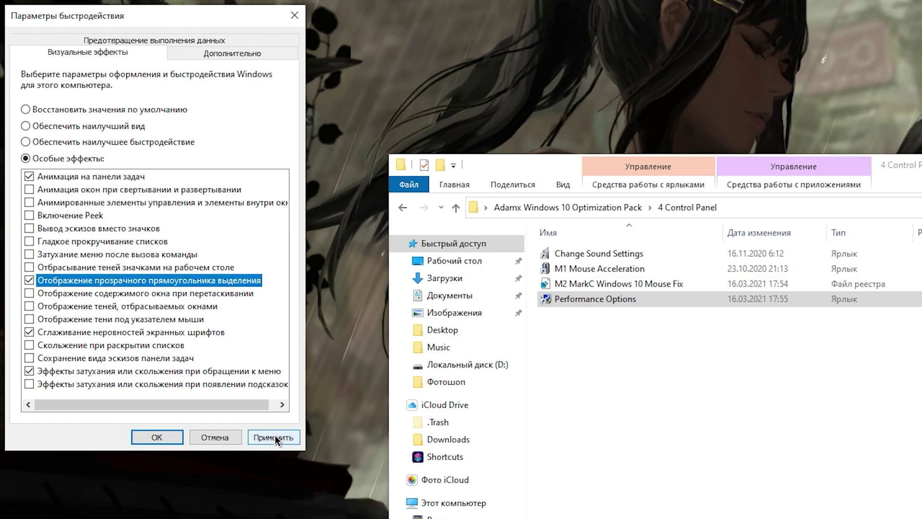
click(157, 437)
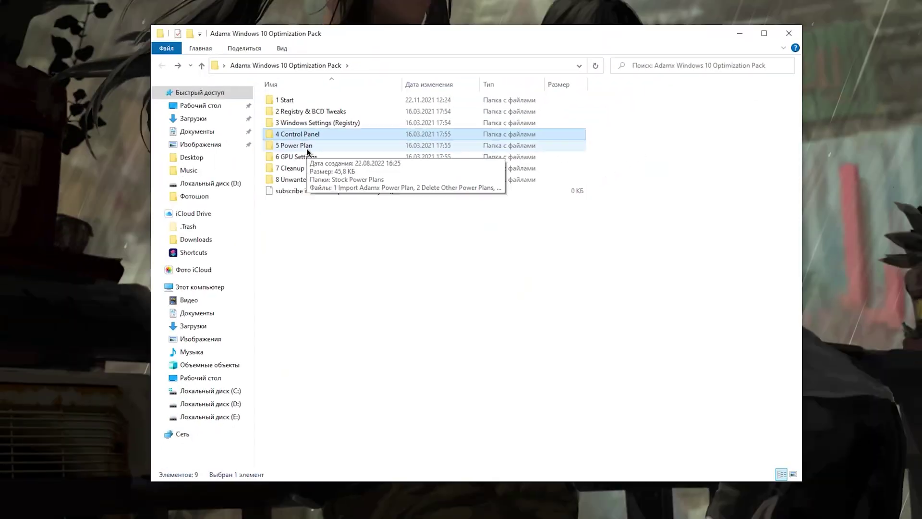
Step: Open the "5 Power Plan" folder, run "1 Import Adamx Power Plan" and dismiss its console window
double_click(308, 148)
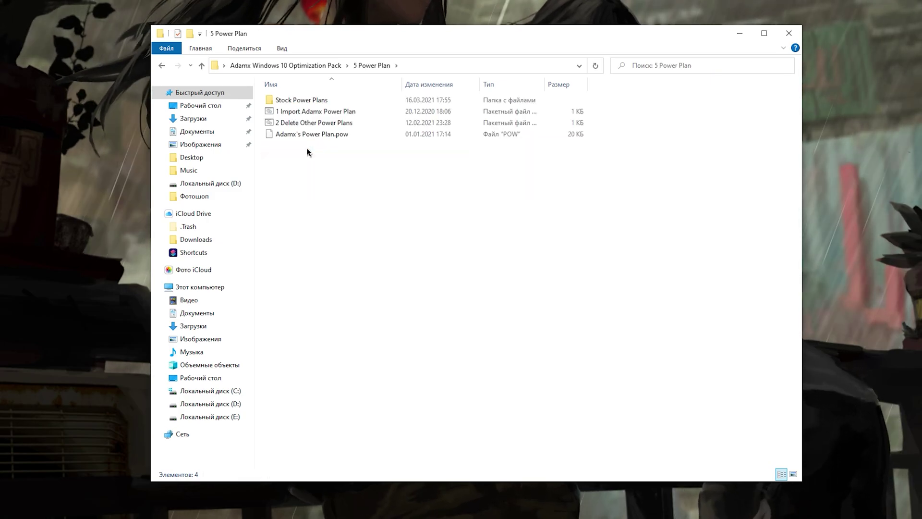
click(309, 134)
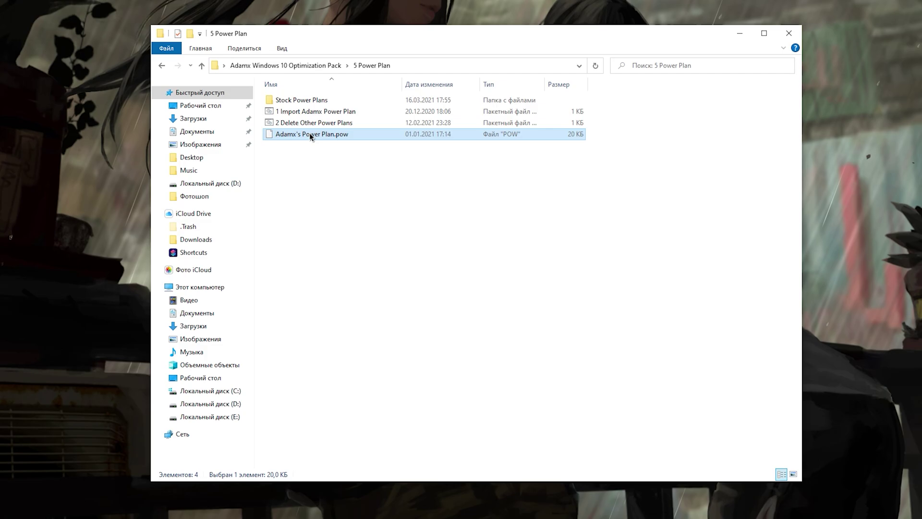
click(389, 230)
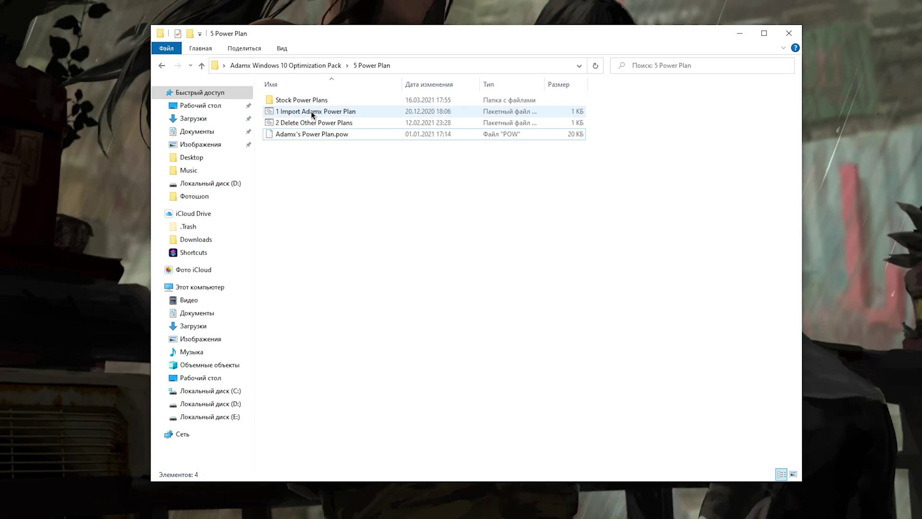
click(311, 114)
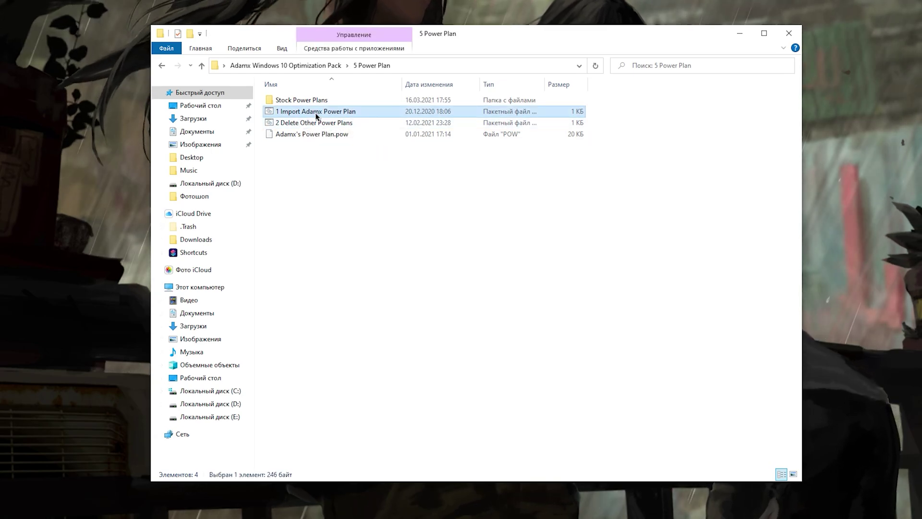
double_click(315, 116)
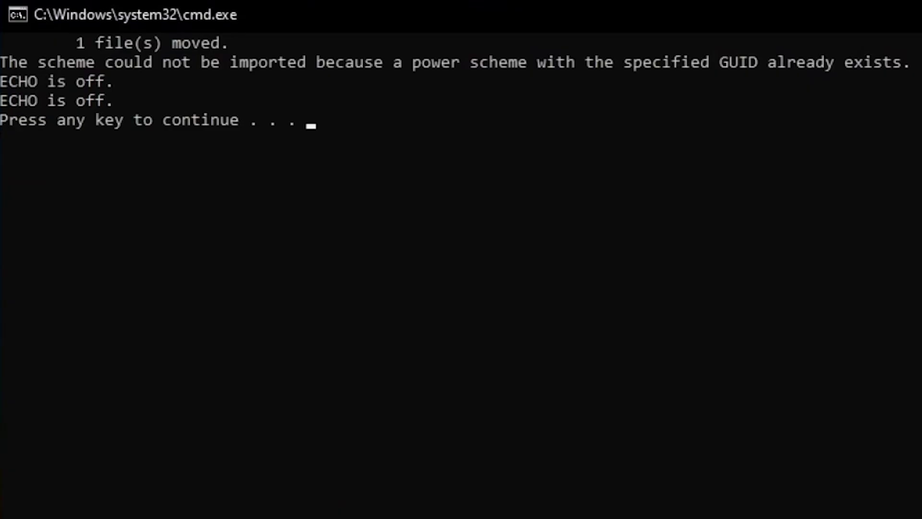
key(Return)
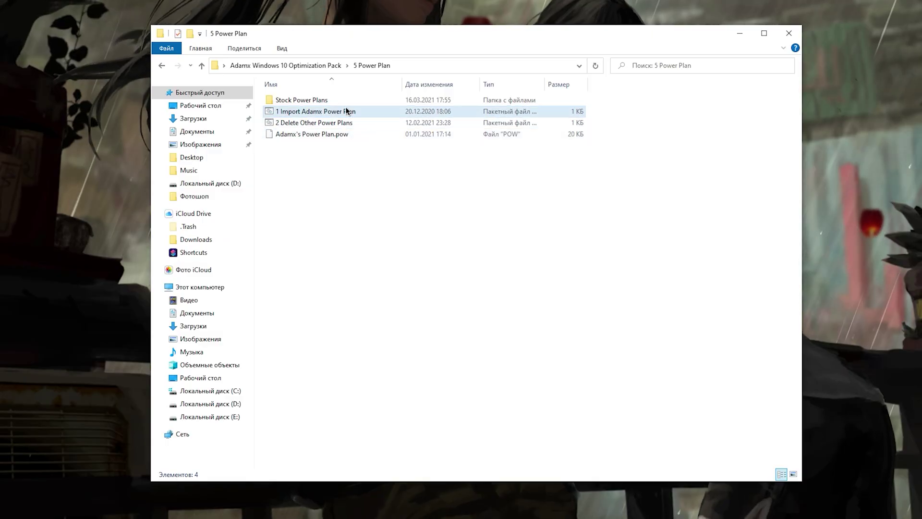
Step: Open "# Power Plans" from the "Stock Power Plans" folder and choose to delete the Bitsum Highest Performance plan from its settings
double_click(331, 102)
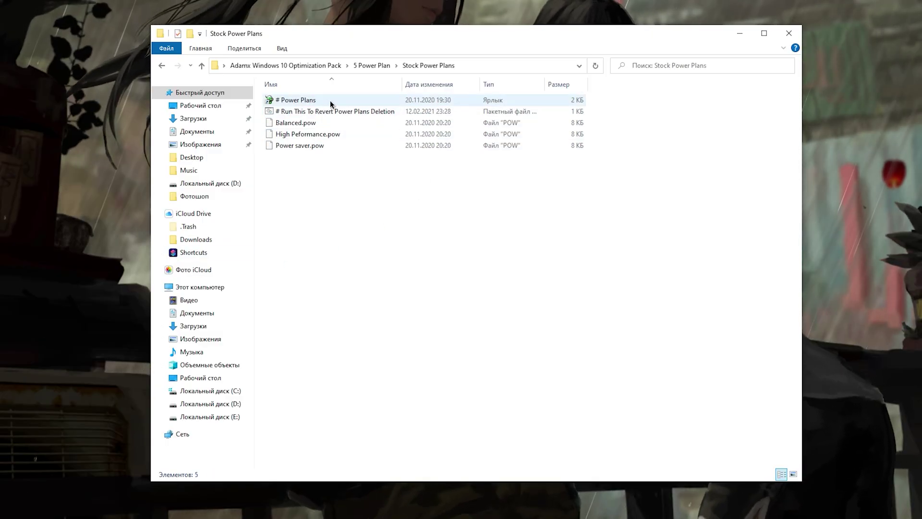
double_click(330, 100)
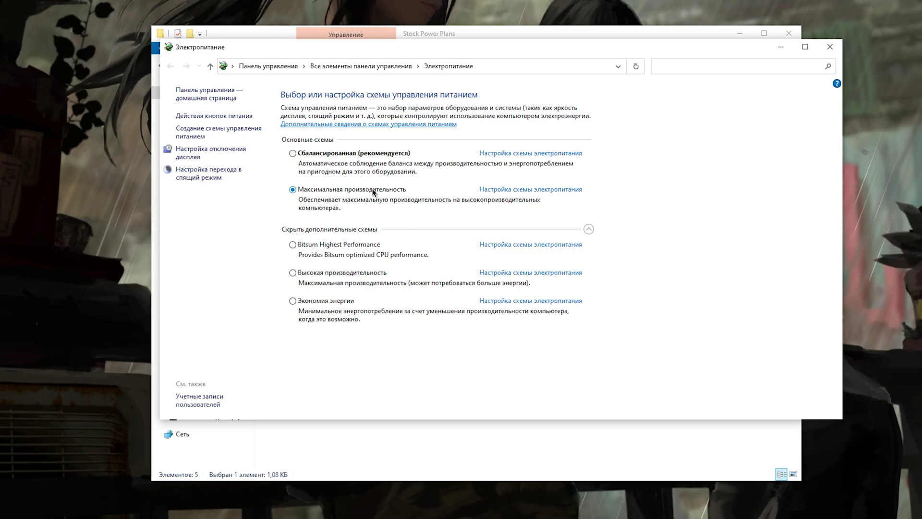
click(519, 246)
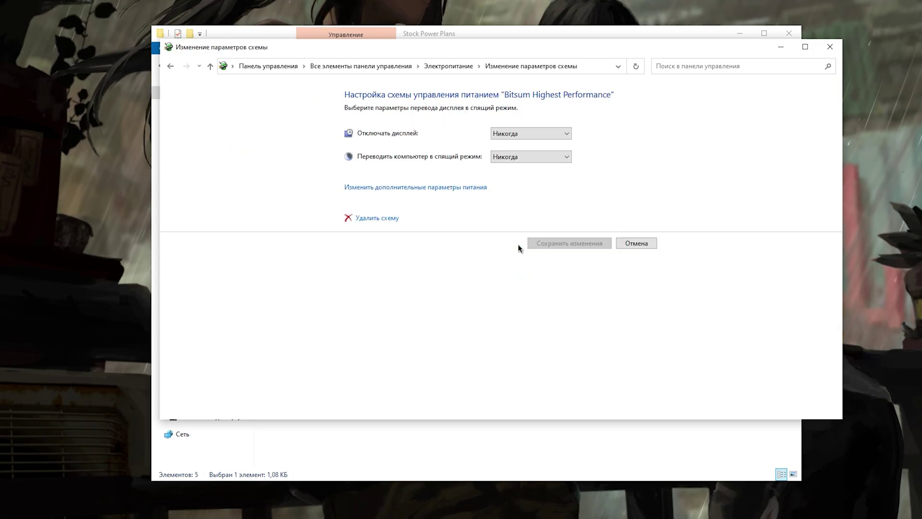
click(362, 217)
click(471, 212)
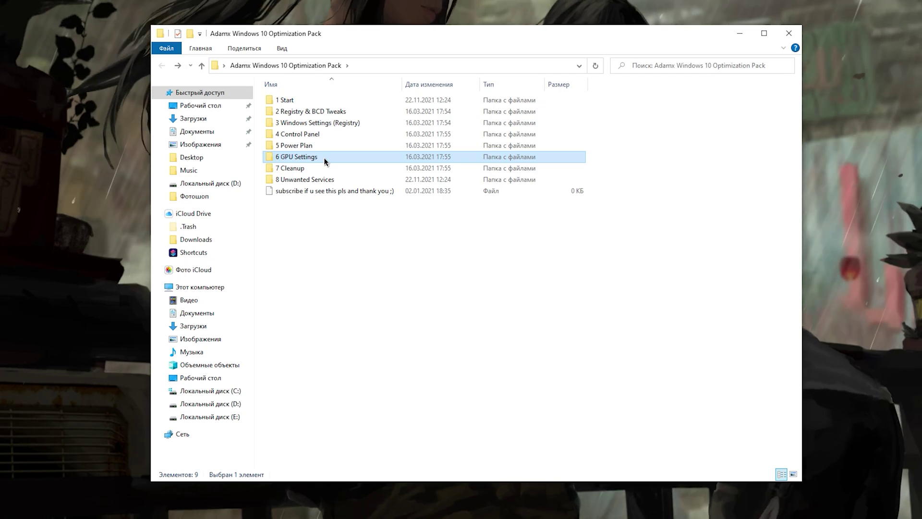
Step: Open "AMD Settings" in the "6 GPU Settings" folder and look through the recommended Radeon settings images, starting with "AMD 1"
double_click(324, 158)
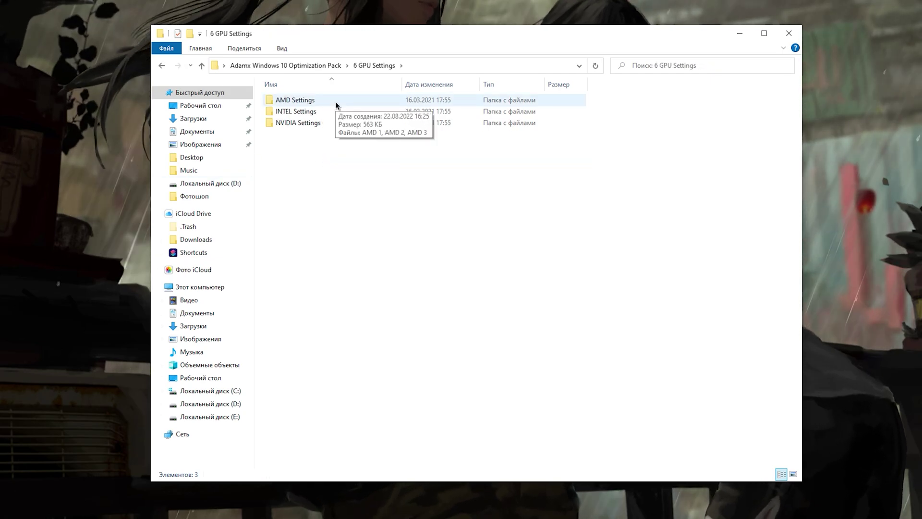
click(304, 101)
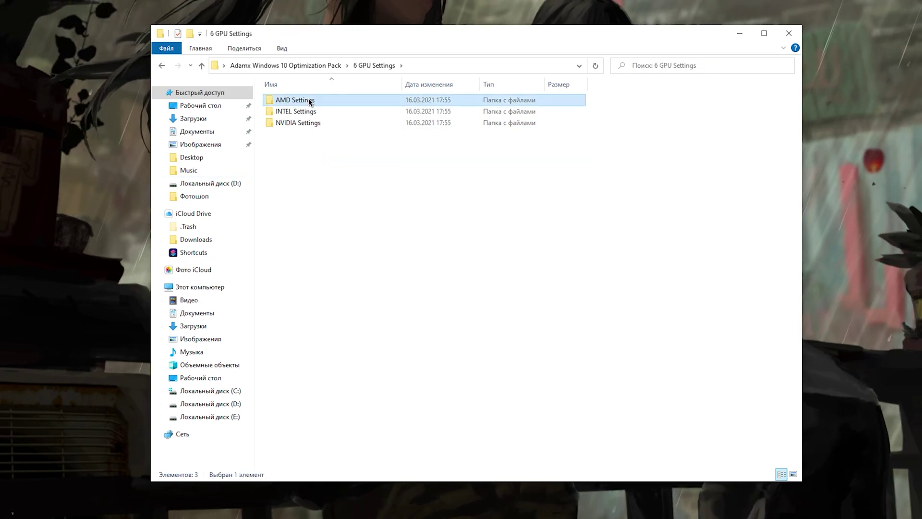
double_click(309, 102)
drag(263, 83, 498, 197)
click(387, 253)
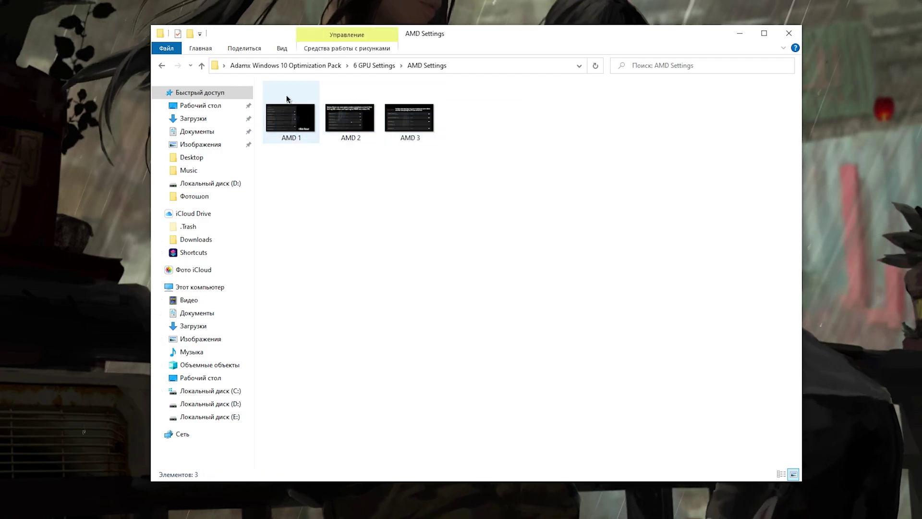
double_click(288, 124)
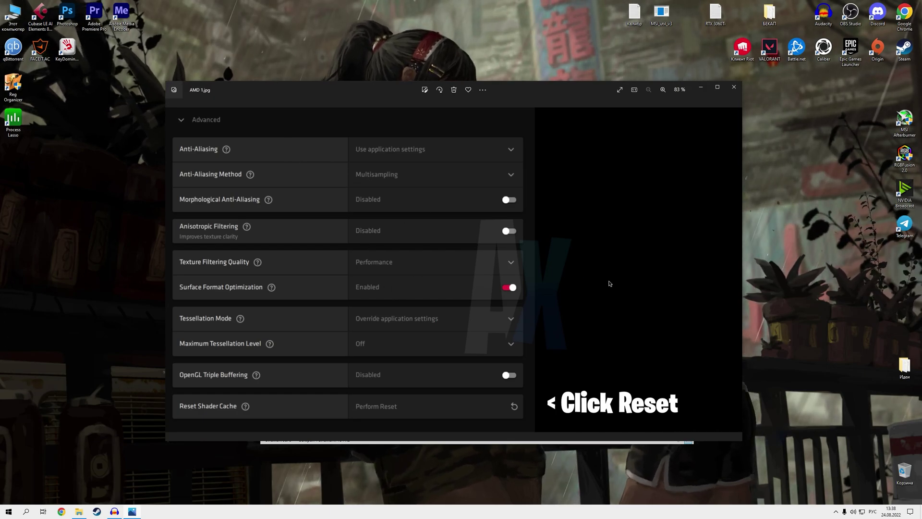
key(Right)
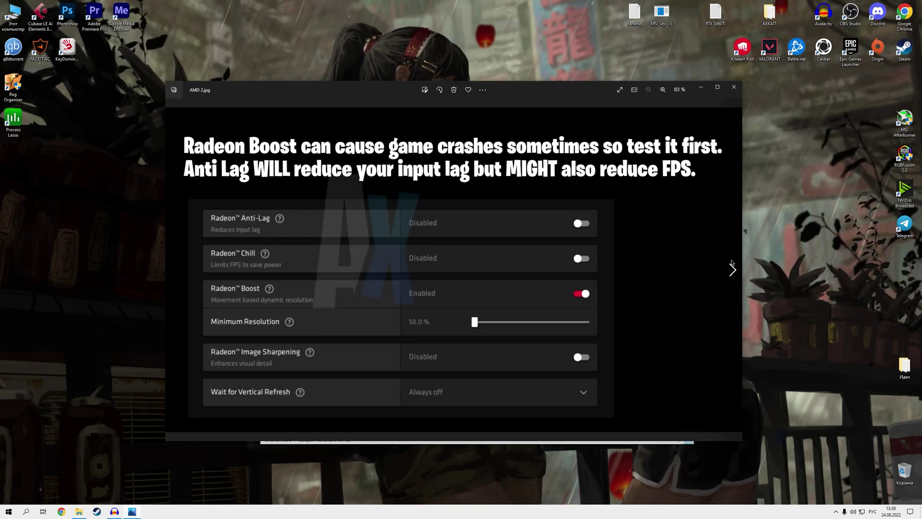
click(731, 267)
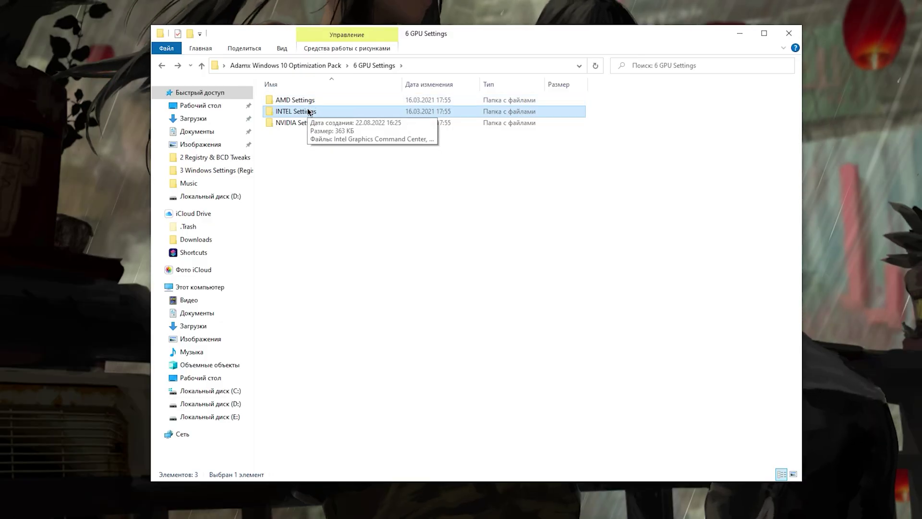
Step: View the recommended Intel graphics settings images in the "INTEL Settings" folder, then return to "6 GPU Settings"
double_click(308, 111)
click(290, 115)
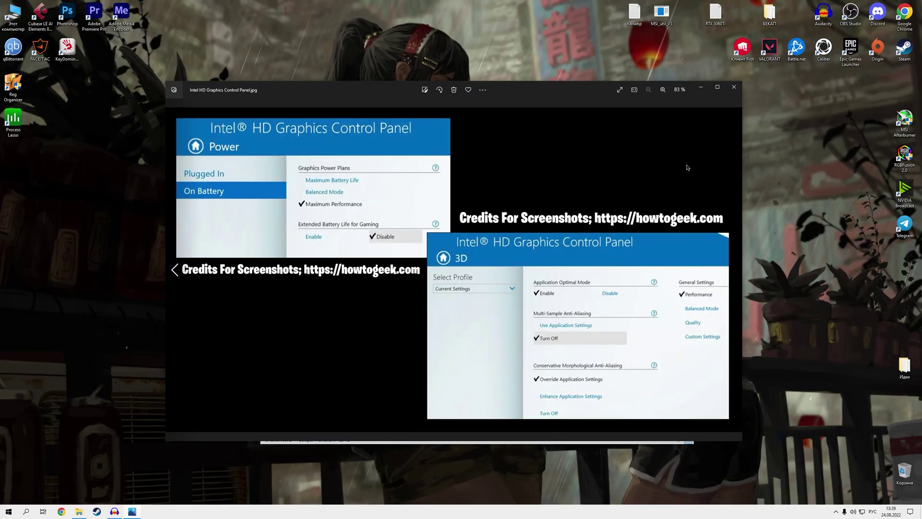
click(733, 87)
key(alt+Left)
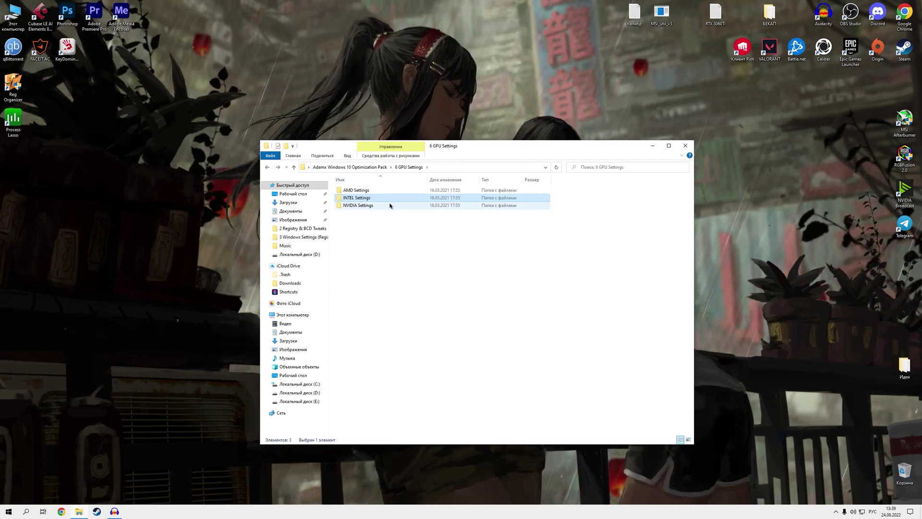
Step: Open the "NVIDIA Settings" folder, merge "Unhide SILK Smoothness (PC Only)" into the registry and confirm the import
double_click(378, 210)
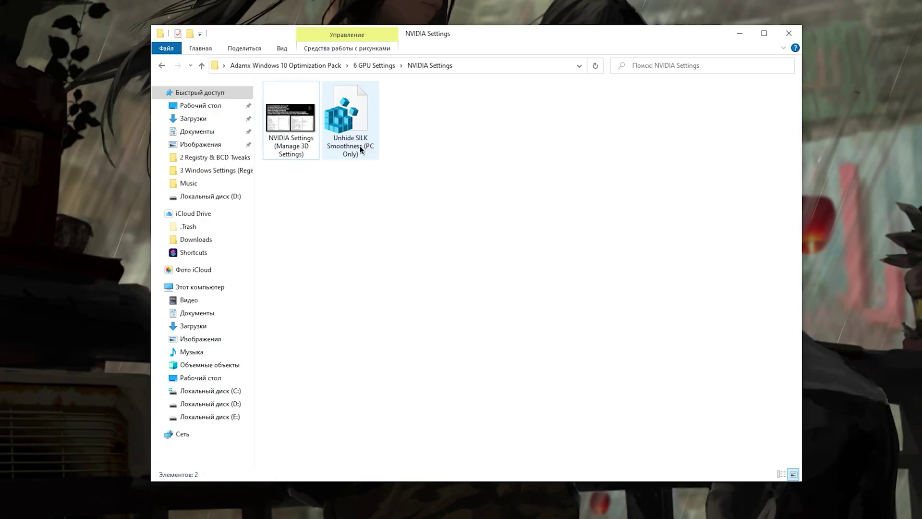
click(359, 145)
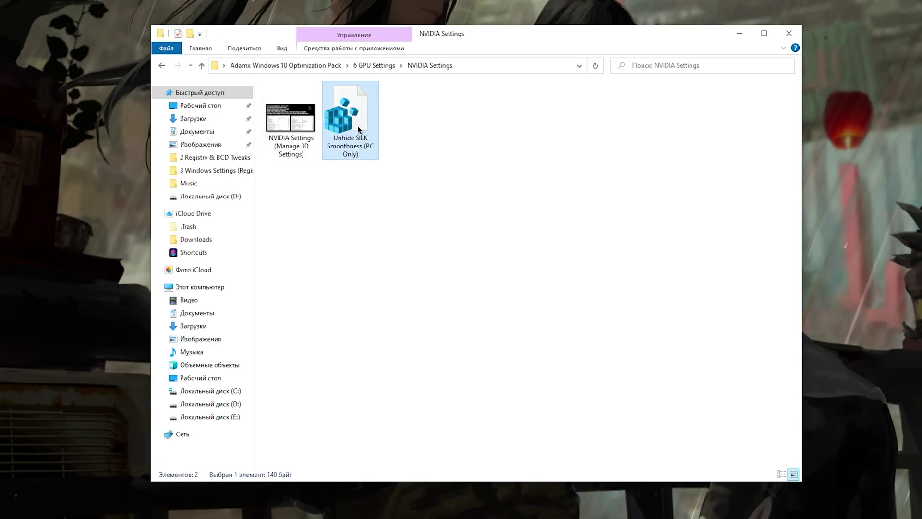
right_click(358, 129)
click(384, 145)
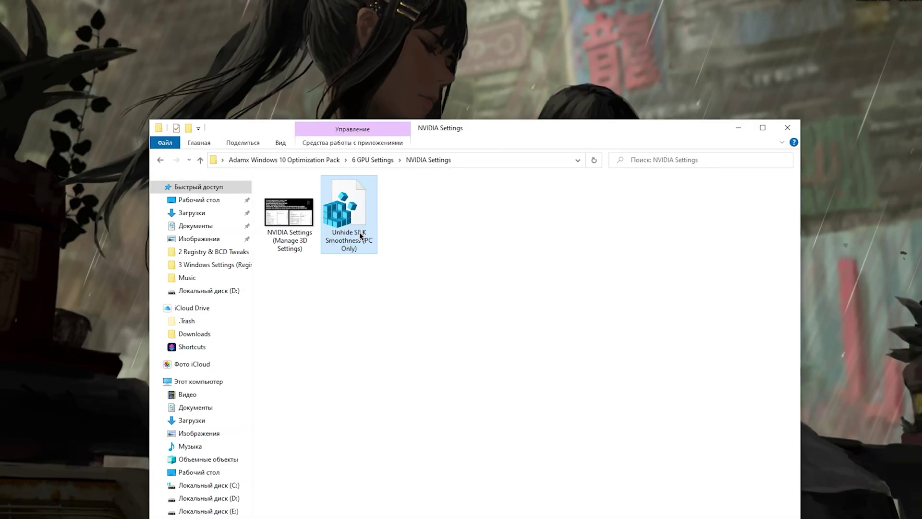
right_click(364, 231)
click(425, 243)
click(396, 361)
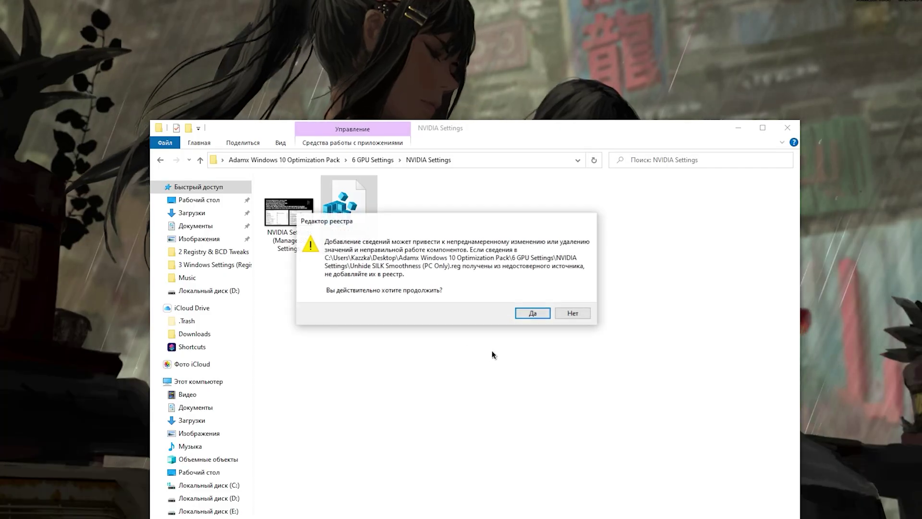
key(Return)
click(568, 296)
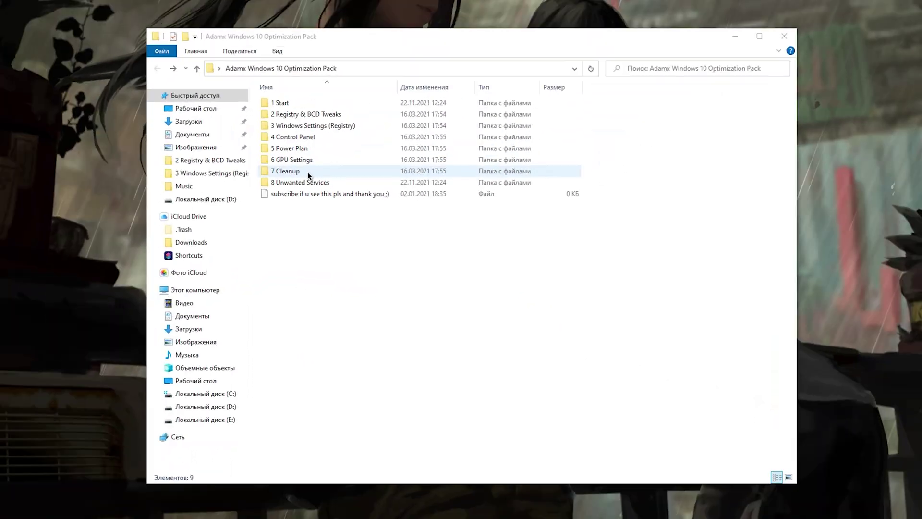
Step: Open the "7 Cleanup" folder and select all four cleanup items, from "1 Delete Temporary Files" to "4 Disk Clean-Up"
double_click(316, 172)
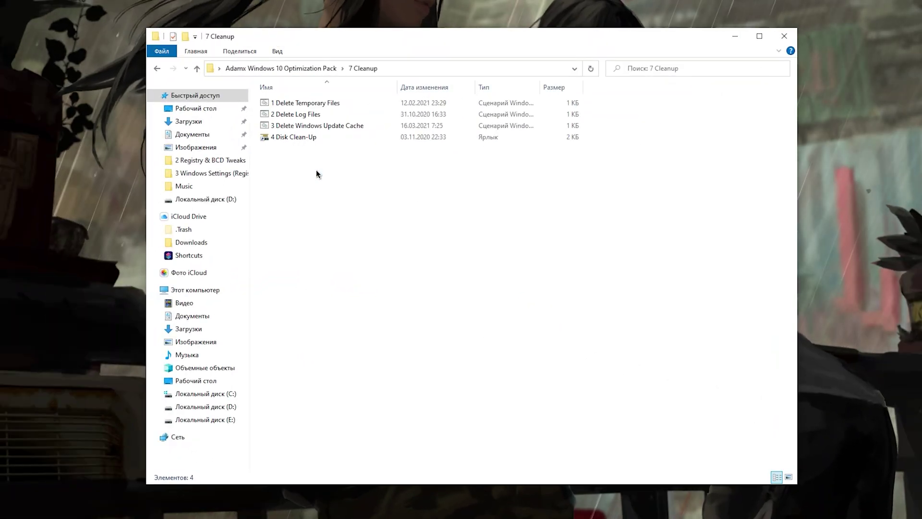
drag(552, 131, 475, 131)
click(326, 137)
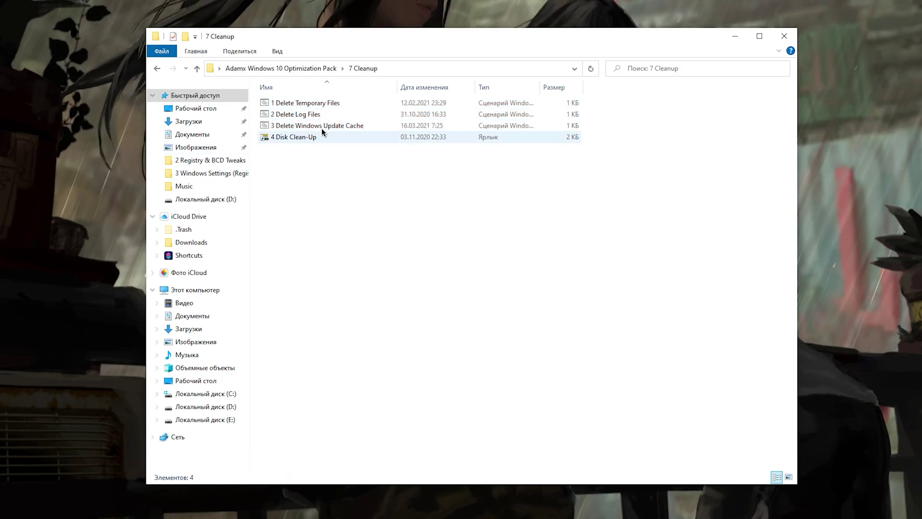
drag(327, 204, 304, 90)
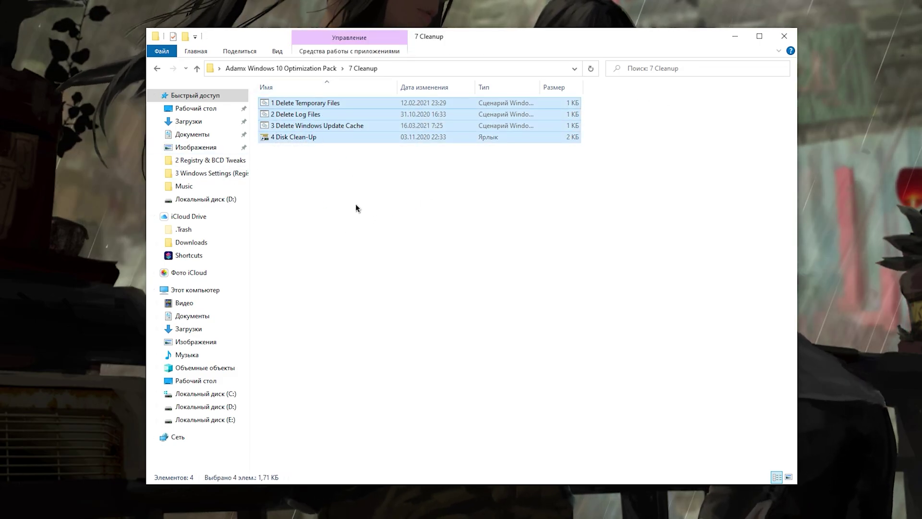
Step: Go through the cleanup scripts "1 Delete Temporary Files", "2 Delete Log Files" and "3 Delete Windows Update Cache" one at a time
drag(587, 94, 494, 129)
click(320, 104)
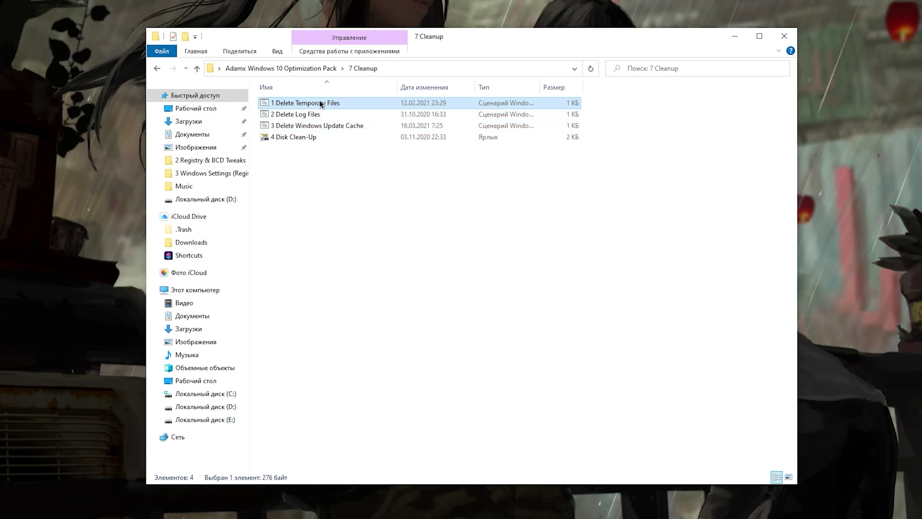
click(350, 118)
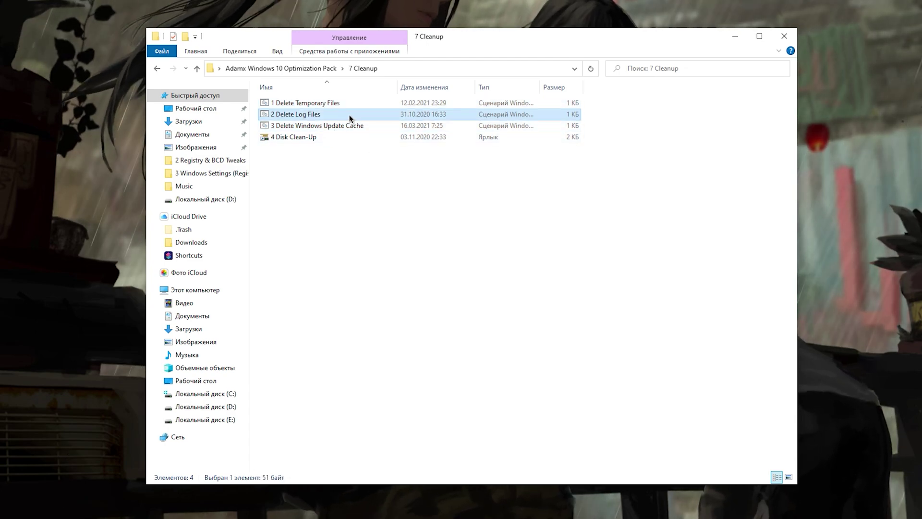
click(303, 127)
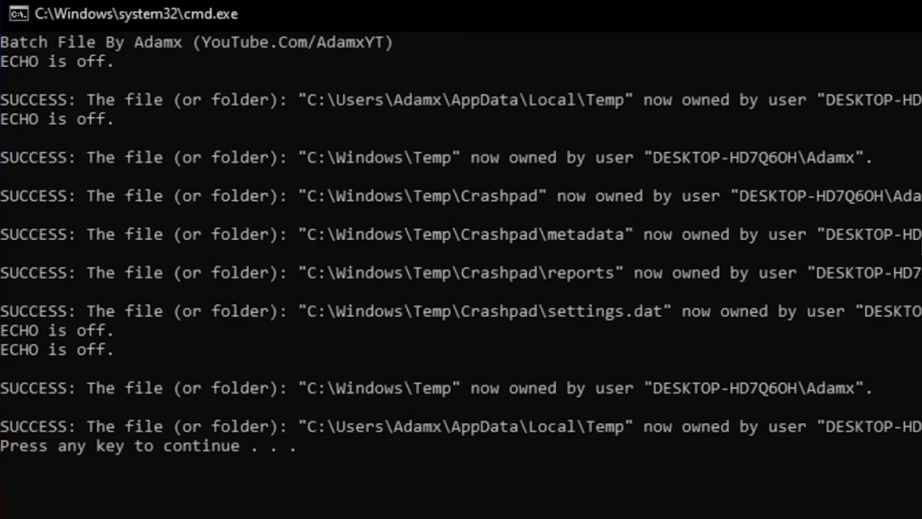
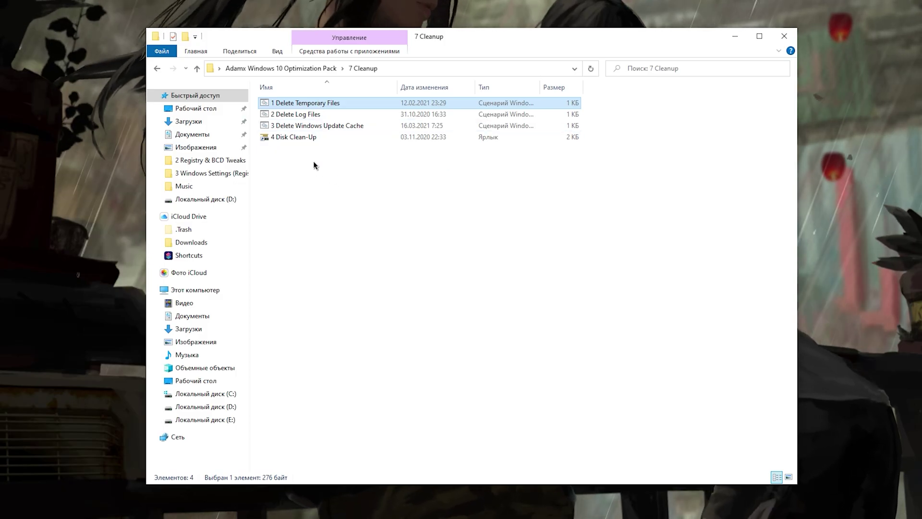
Step: Launch the "4 Disk Clean-Up" shortcut to scan drive C:
click(287, 137)
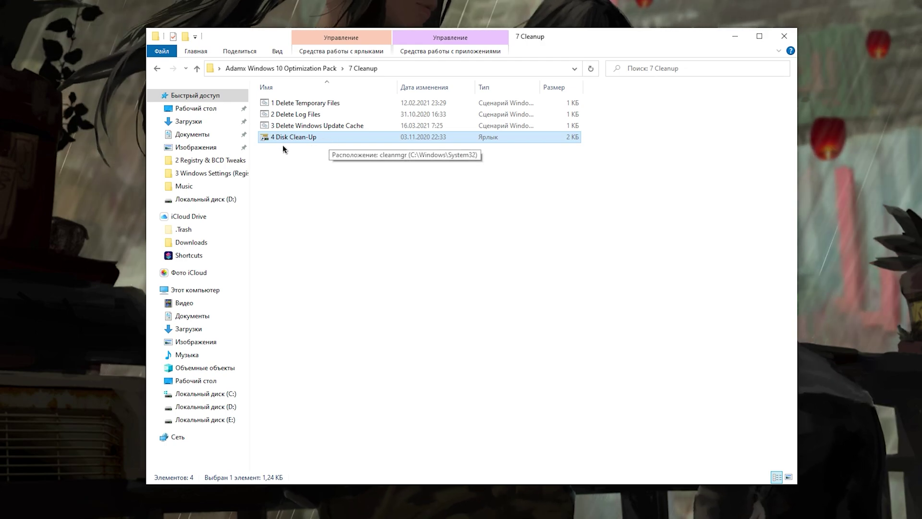
double_click(312, 138)
click(419, 224)
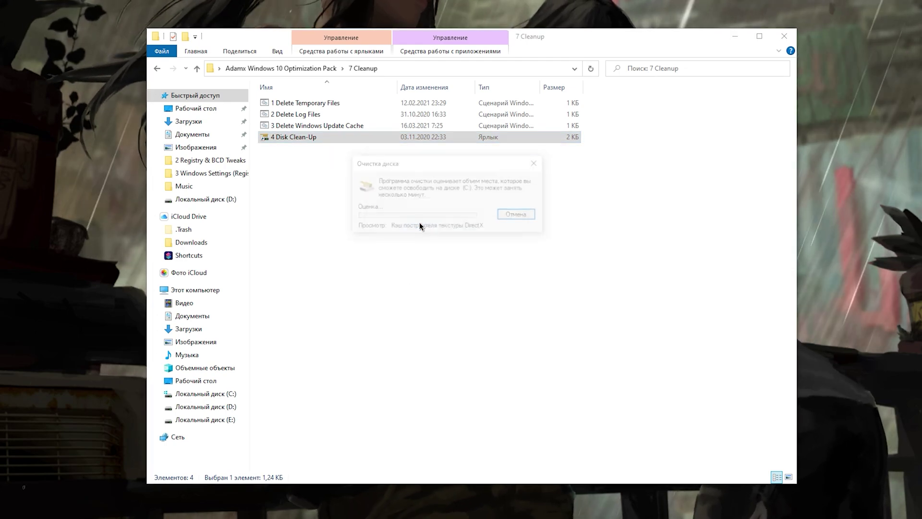
Step: Mark every file category for deletion in the drive C: cleanup list, including the diagnostic data, and review the whole list
scroll(86, 134, down, 2)
scroll(72, 144, up, 1)
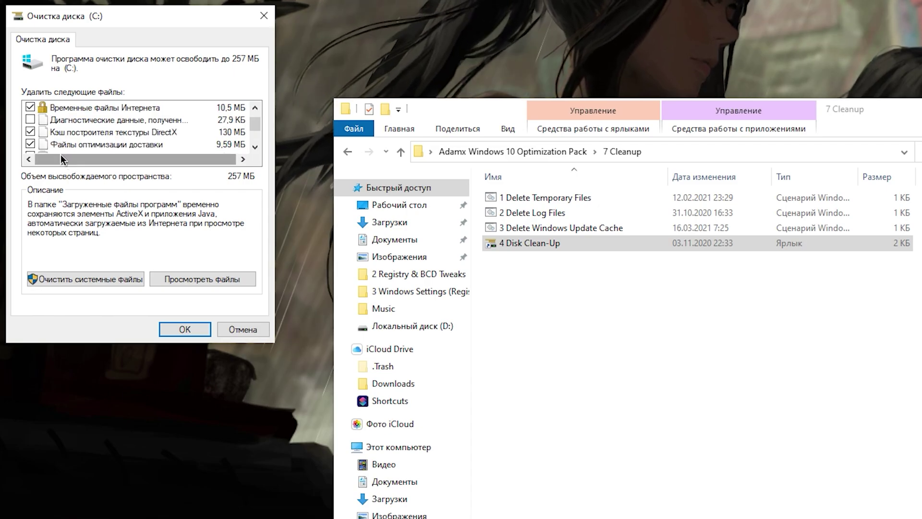
scroll(33, 119, down, 1)
scroll(79, 128, up, 2)
scroll(102, 131, down, 2)
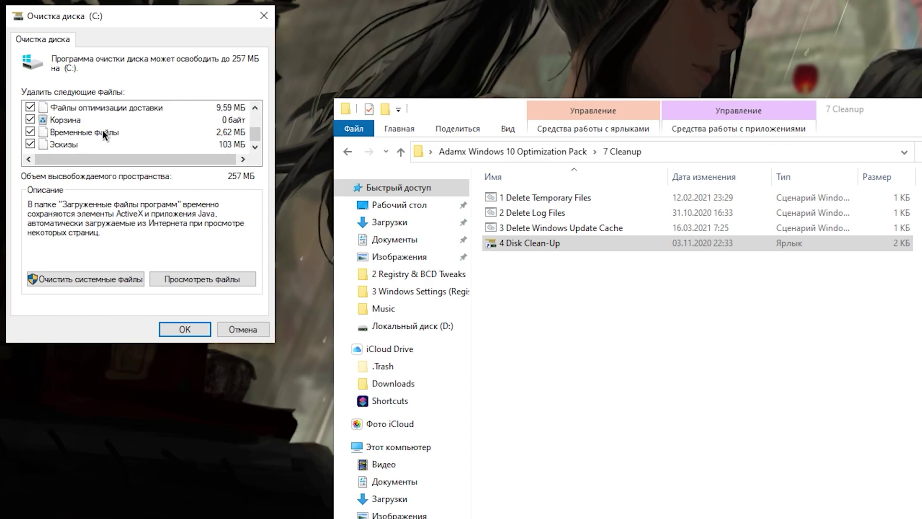
scroll(103, 130, up, 2)
scroll(105, 129, down, 2)
scroll(105, 129, up, 2)
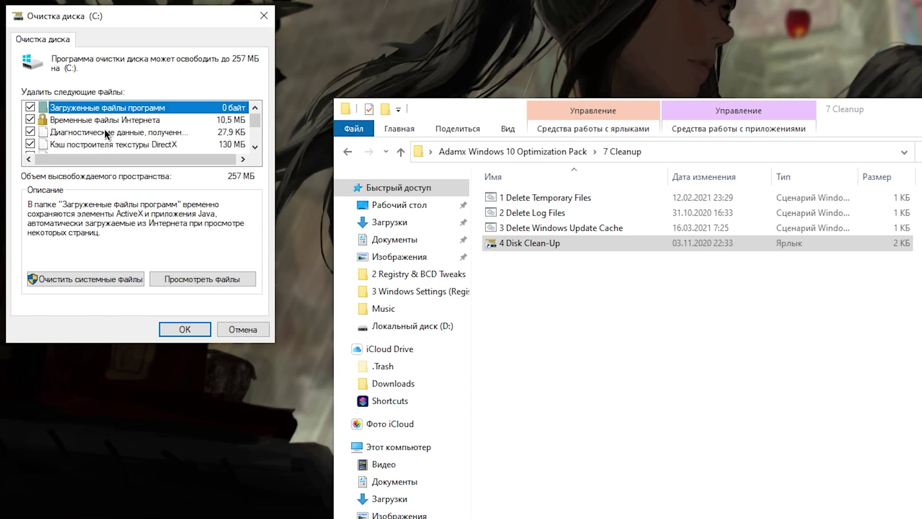
scroll(105, 129, down, 2)
scroll(144, 119, up, 2)
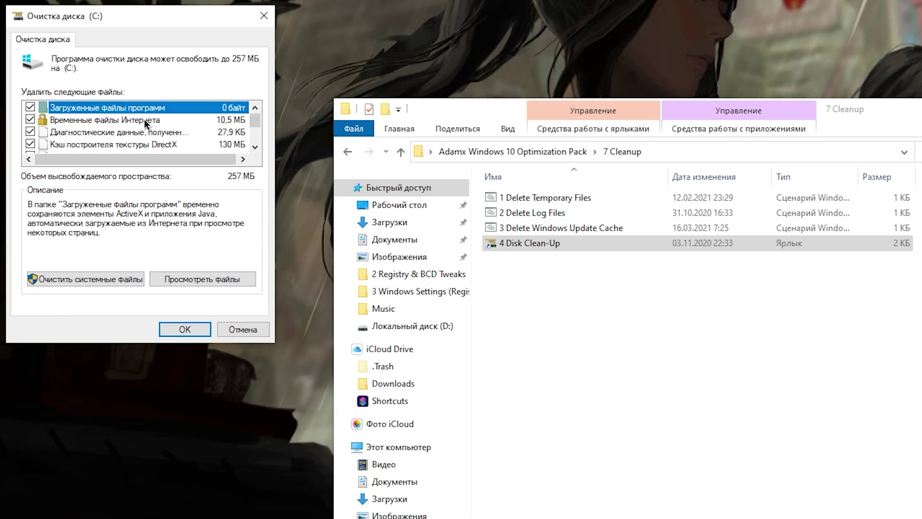
Step: Rescan drive C: with system files included, mark all file categories and permanently delete the files
click(76, 283)
click(655, 356)
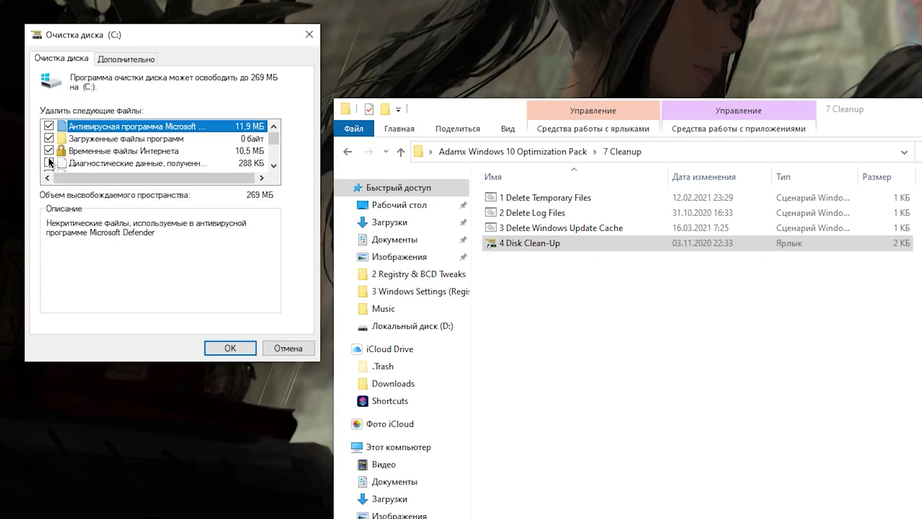
scroll(77, 166, down, 2)
click(49, 138)
click(49, 126)
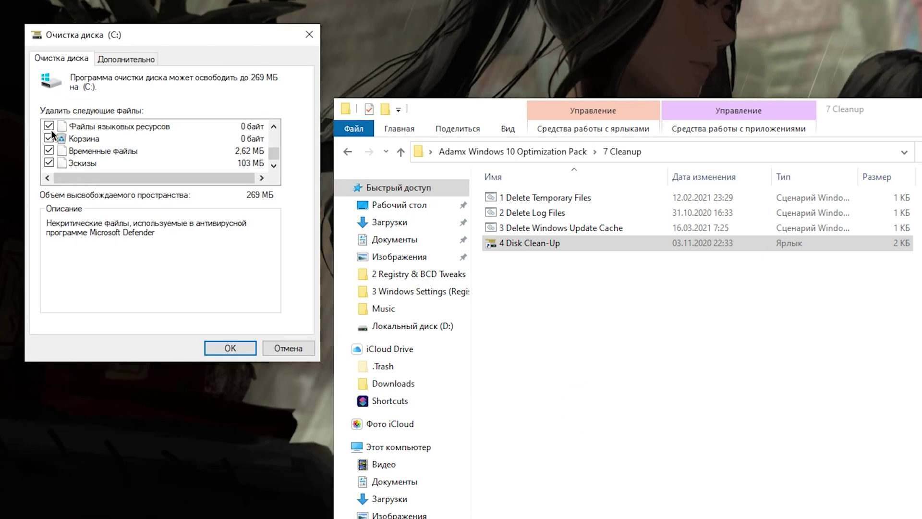
click(230, 348)
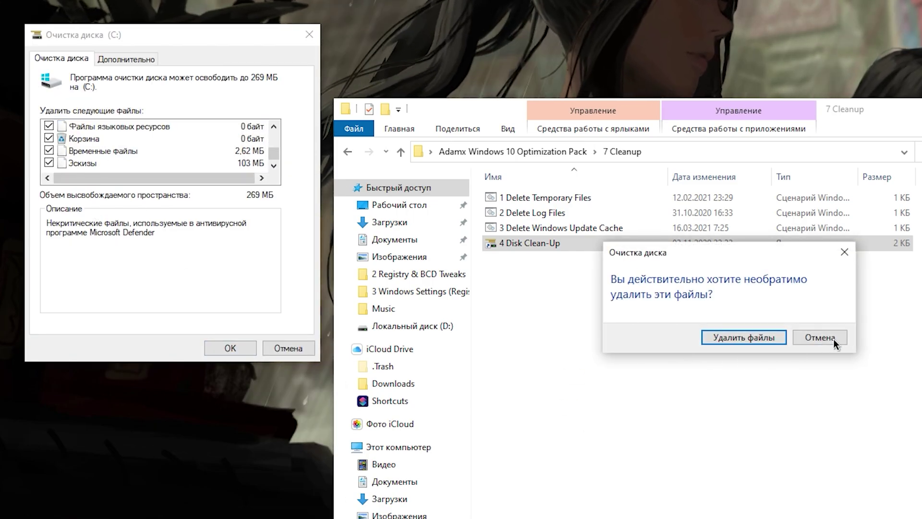
click(755, 337)
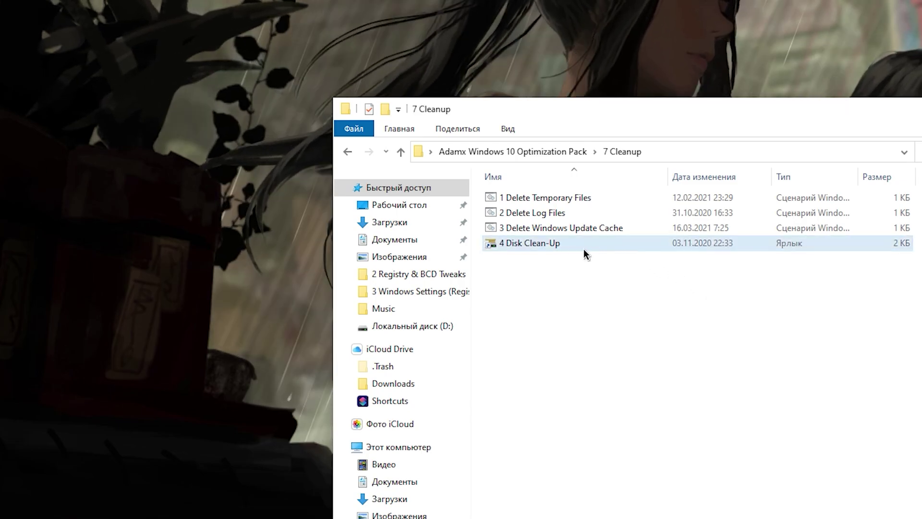
Step: Run "4 Disk Clean-Up" on drive C: again to check the remaining files, and close it without cleaning
double_click(585, 250)
key(Return)
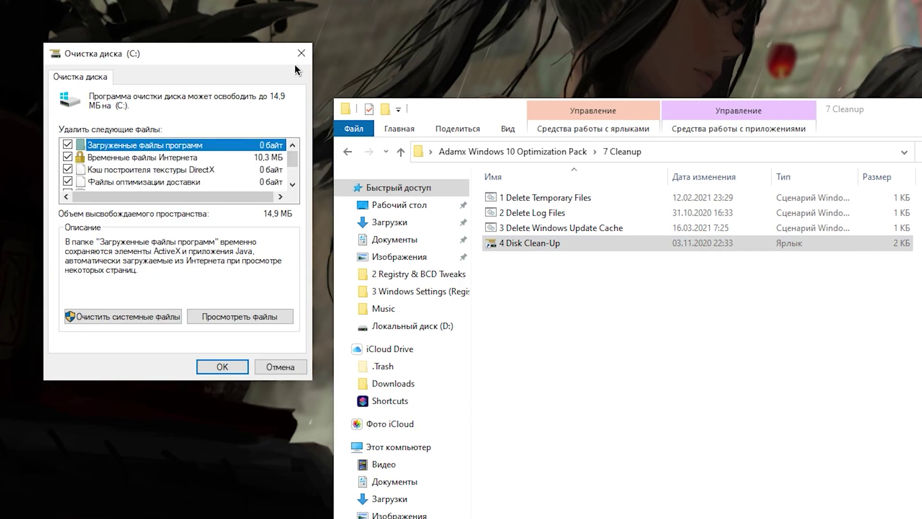
click(301, 53)
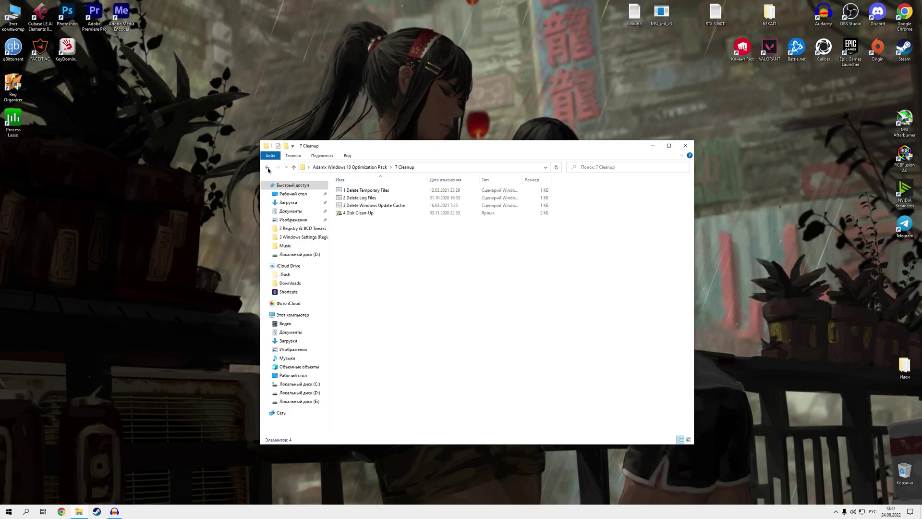
Step: Browse the optimization pack's folders one after another, from "1 Start" through "7 Cleanup"
click(268, 168)
double_click(354, 190)
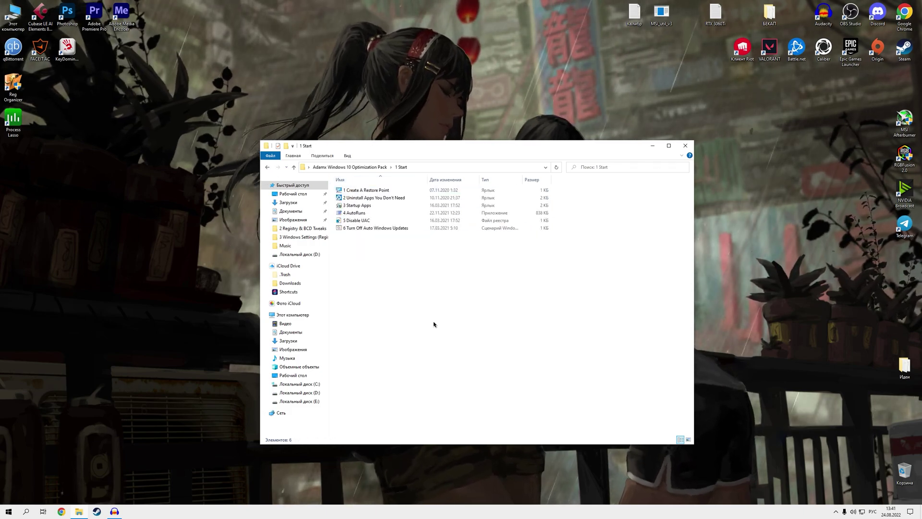
key(alt+Left)
key(Down)
key(Return)
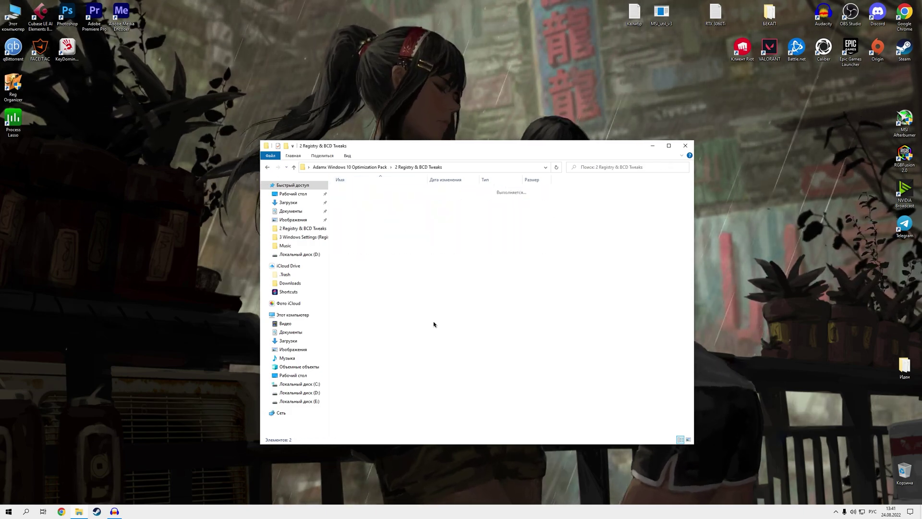
key(alt+Left)
key(Down)
key(Return)
key(alt+Left)
key(Down)
key(Return)
key(alt+Left)
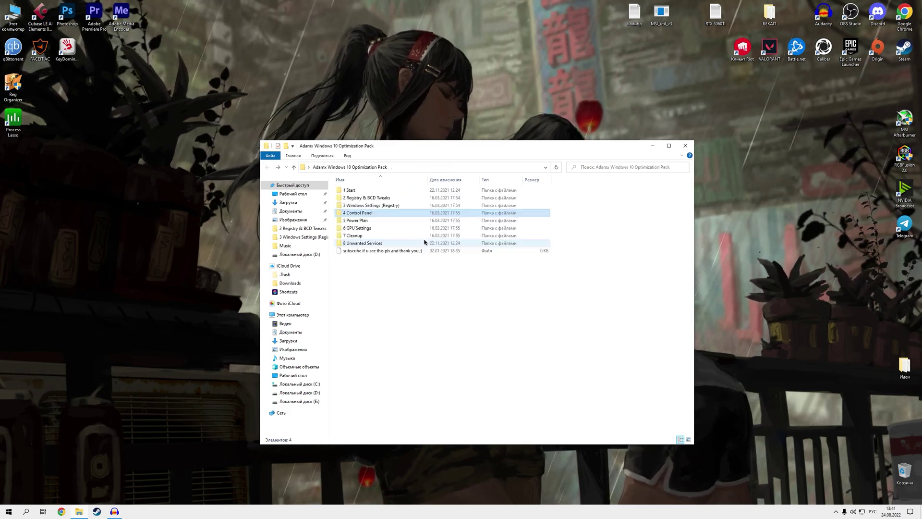
key(Up)
key(Return)
key(alt+Left)
key(Down)
key(Return)
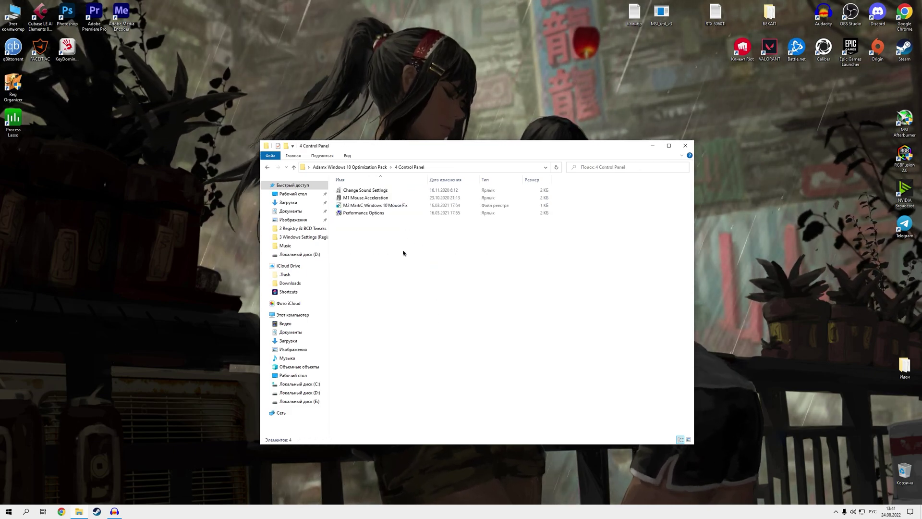
key(alt+Left)
key(Down)
key(Return)
key(alt+Left)
key(Down)
key(Return)
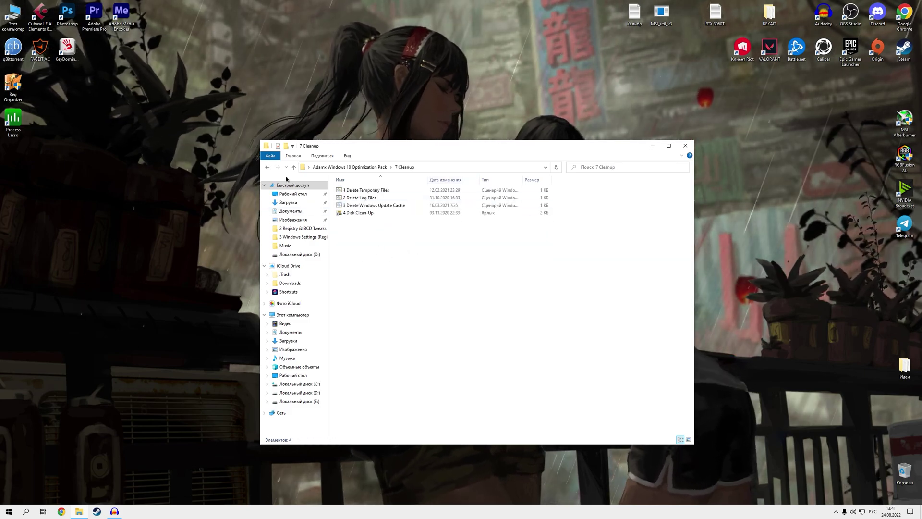
Step: Copy the "7 Cleanup" folder to the desktop and open the copy
right_click(373, 236)
right_click(369, 57)
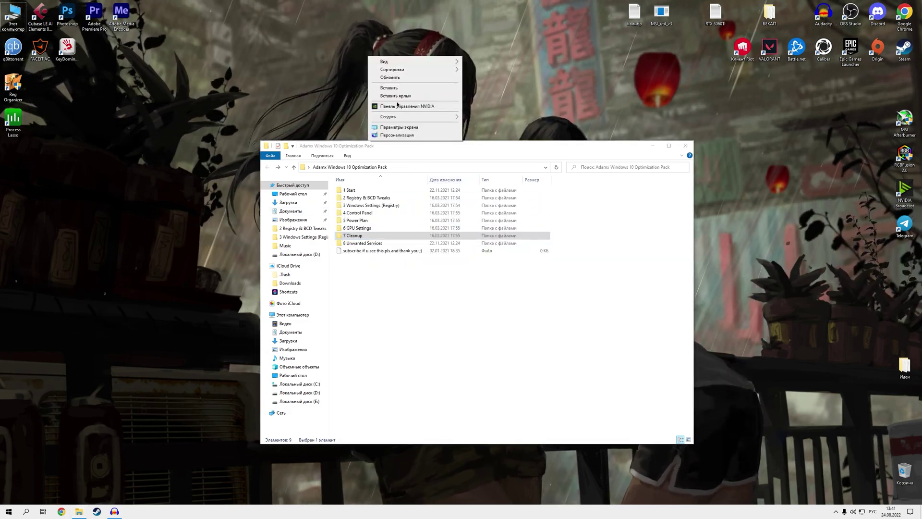
double_click(363, 56)
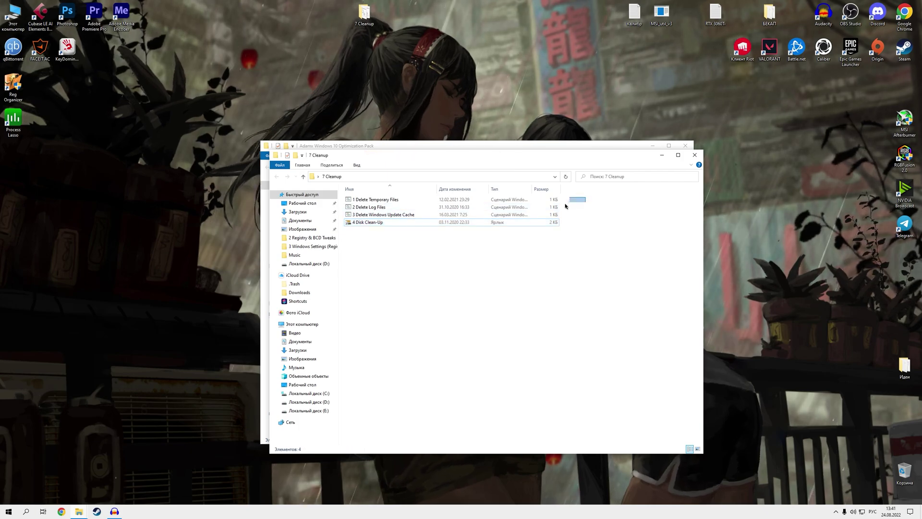
Step: Look over the cleanup scripts in the desktop copy of "7 Cleanup" and close its window
drag(570, 200, 527, 212)
click(535, 203)
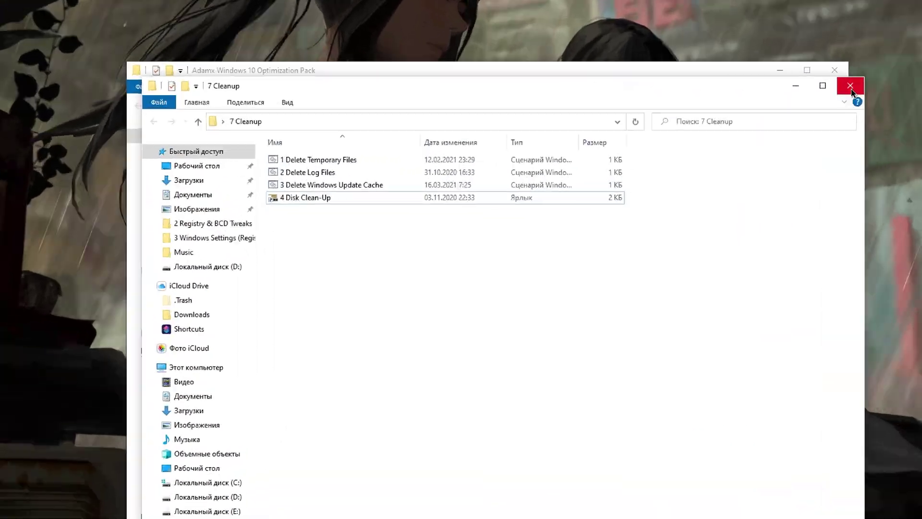
click(694, 155)
Step: Open the "8 Unwanted Services" folder and examine its subfolders and the six service-disabling registry files
mouse_move(316, 179)
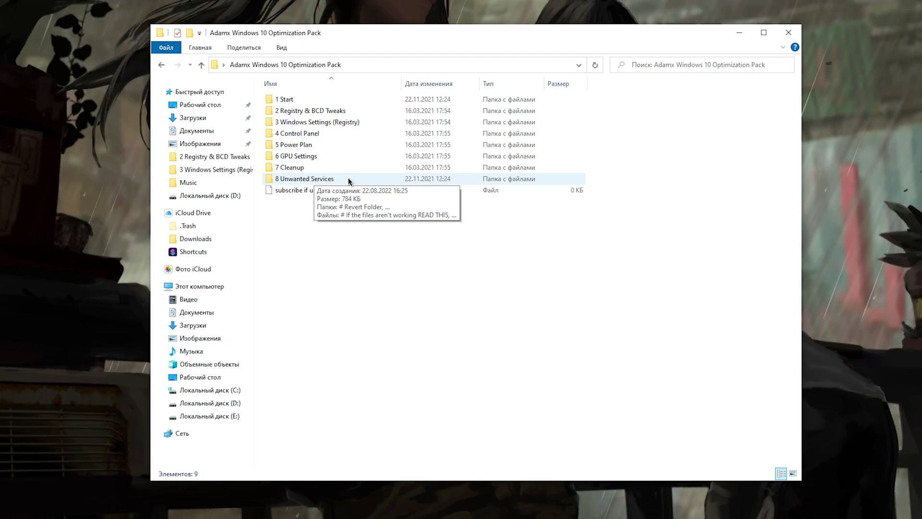
double_click(356, 183)
drag(576, 104, 513, 116)
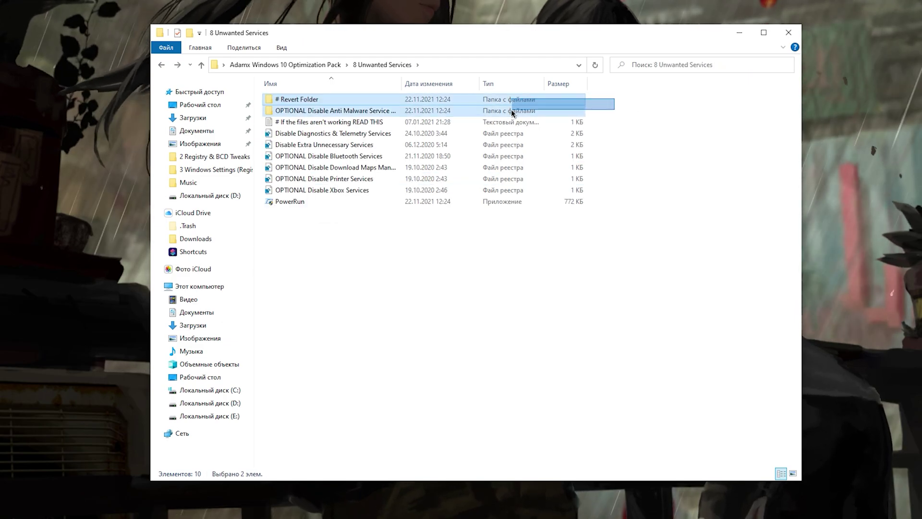
drag(612, 132, 377, 194)
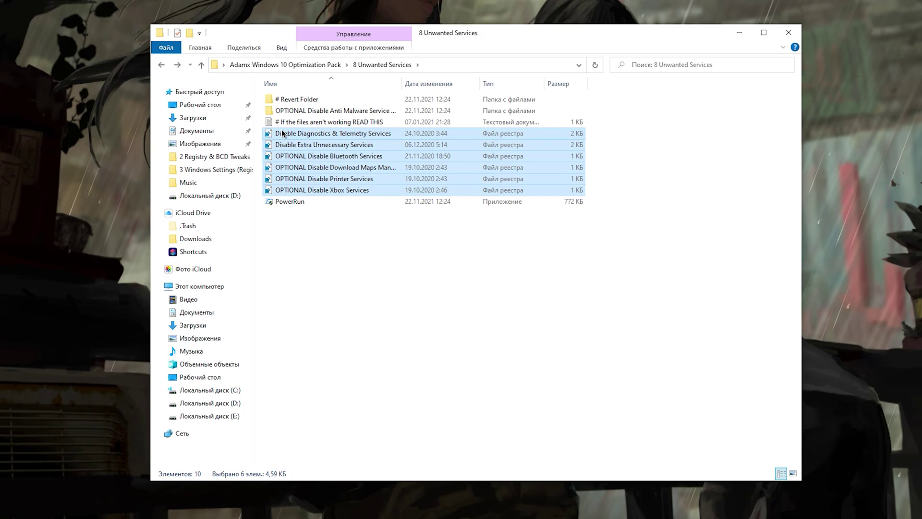
click(317, 260)
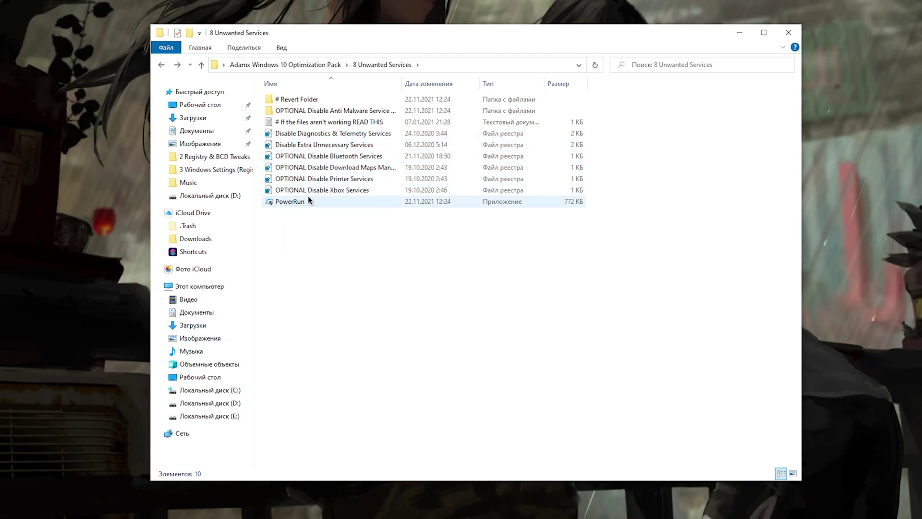
Step: View the file properties of the PowerRun application and close them
right_click(308, 197)
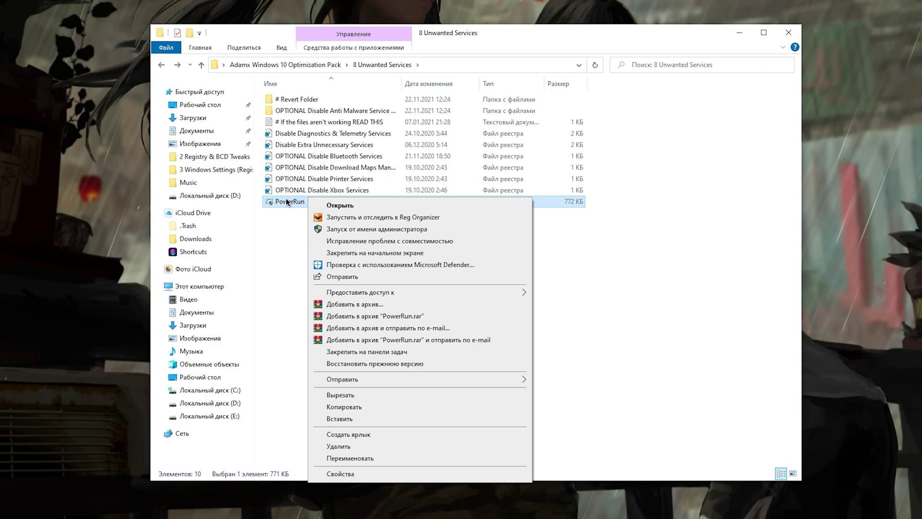
click(356, 473)
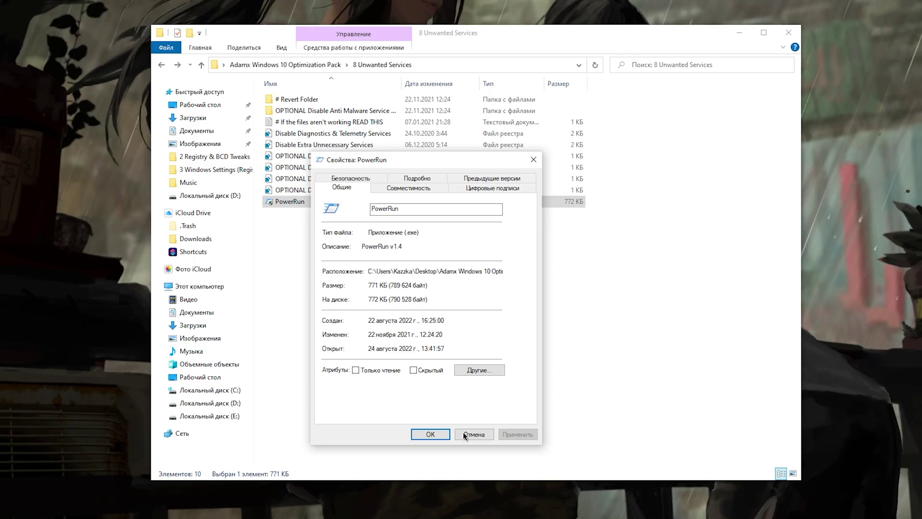
click(422, 434)
Step: Run "Disable Diagnostics & Telemetry Services" through PowerRun and confirm merging it into the registry
drag(372, 133, 298, 200)
click(403, 277)
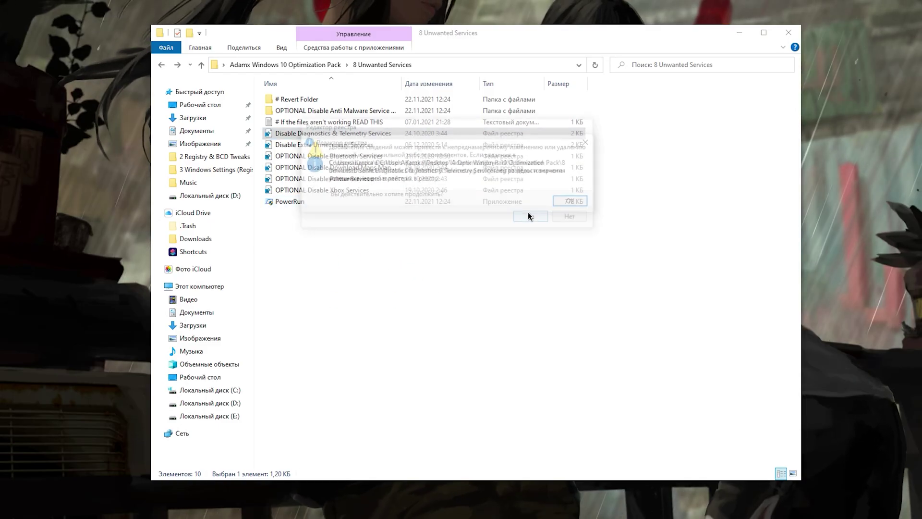
click(574, 202)
Step: Run "Disable Extra Unnecessary Services" through PowerRun, allow the changes and confirm merging it into the registry
drag(297, 145, 312, 204)
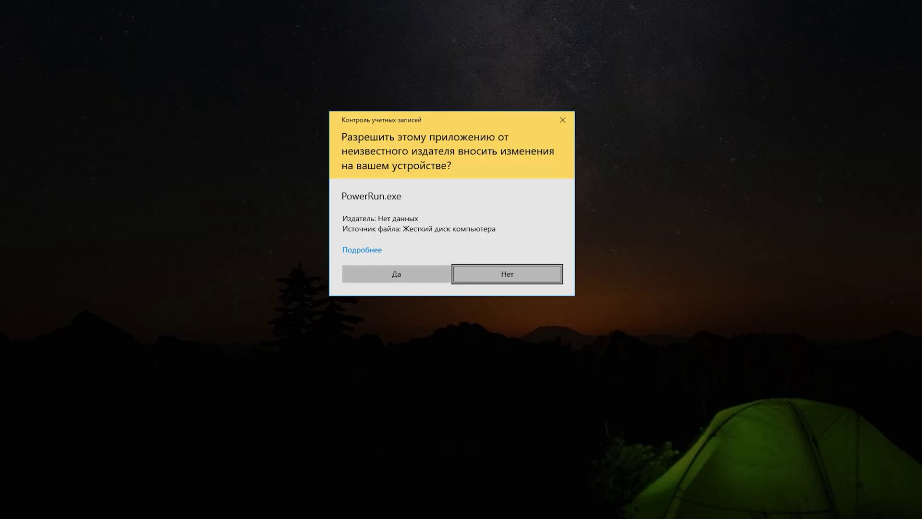
click(402, 273)
click(535, 218)
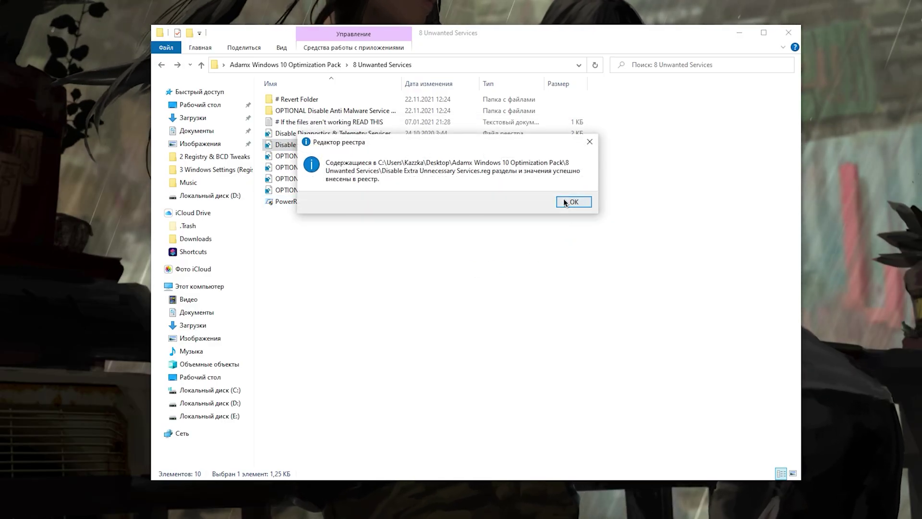
click(570, 199)
Step: Run "OPTIONAL Disable Download Maps Manager" through PowerRun, allow the changes and confirm merging it into the registry
click(290, 159)
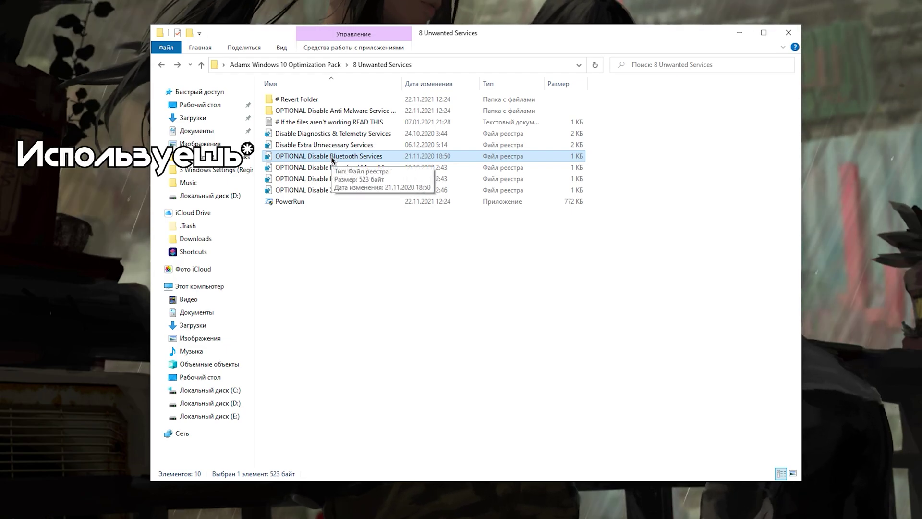
click(349, 169)
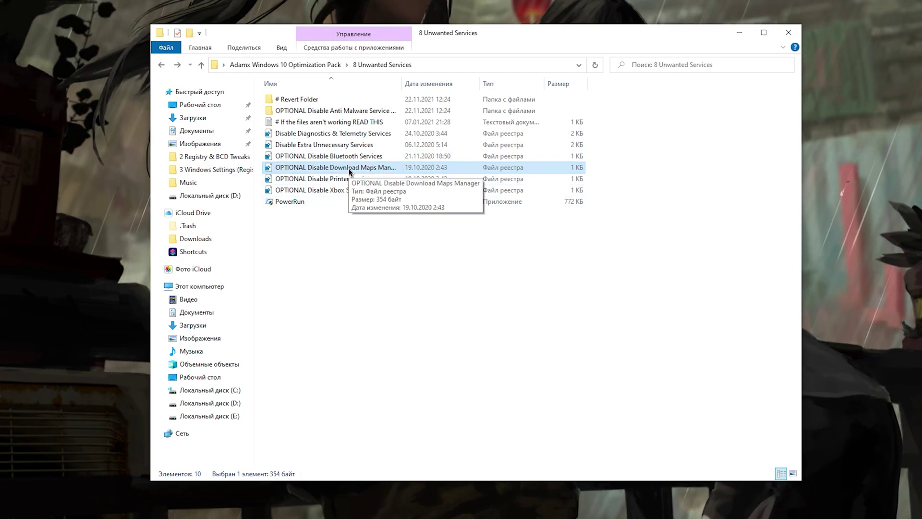
drag(348, 169, 321, 201)
click(371, 272)
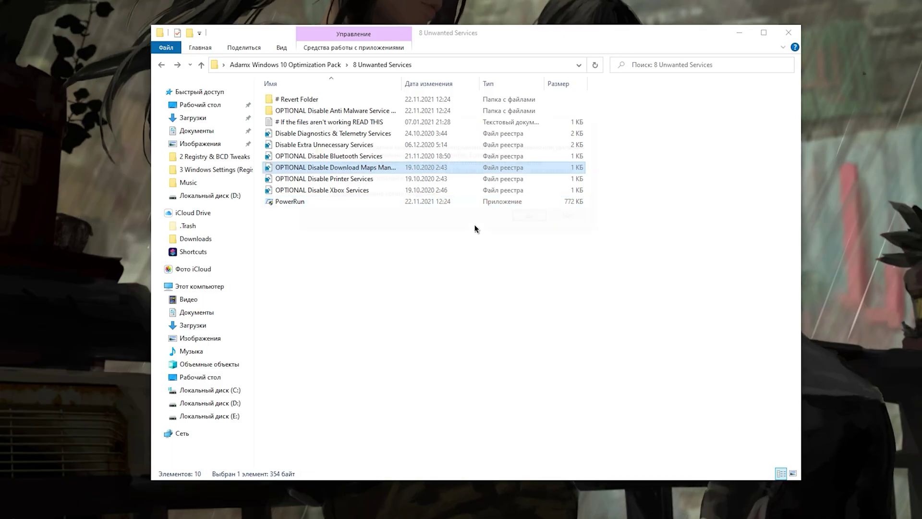
Step: Run "OPTIONAL Disable Printer Services" and "OPTIONAL Disable Xbox Services" through PowerRun, confirming each merge into the registry
drag(417, 179, 310, 202)
click(393, 272)
click(313, 191)
click(483, 277)
click(530, 216)
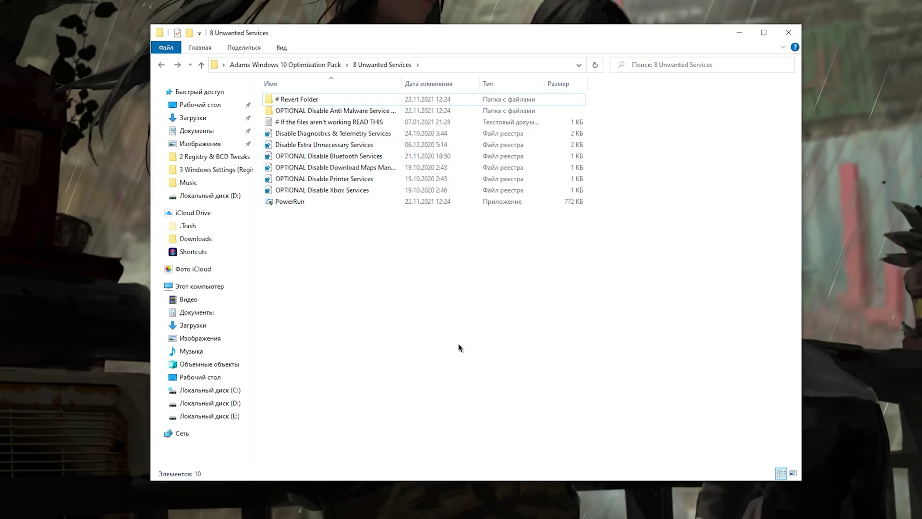
Step: Open the "# Revert Folder", examine the registry files that re-enable each service, and return to "8 Unwanted Services"
click(325, 125)
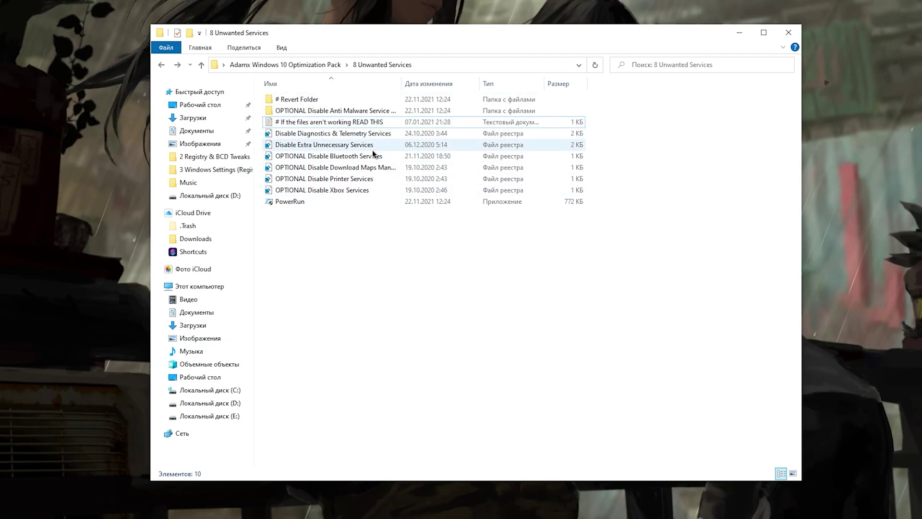
click(316, 158)
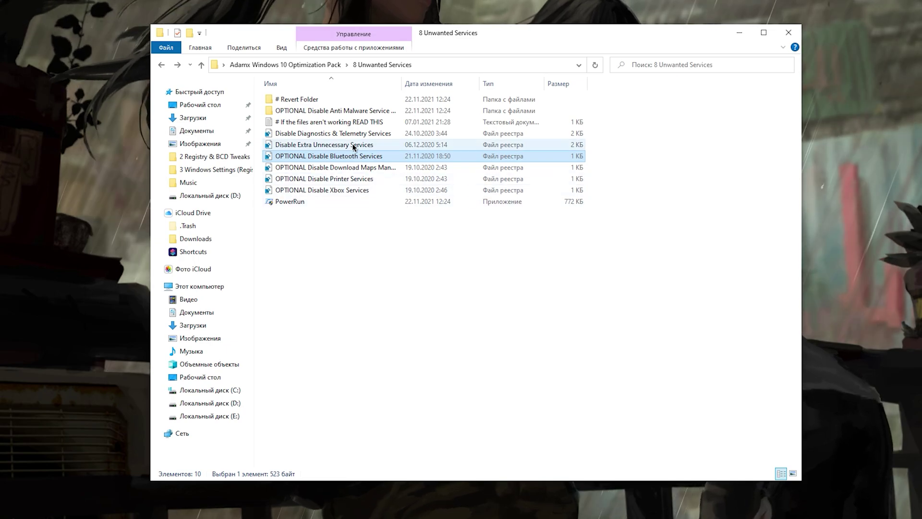
click(302, 100)
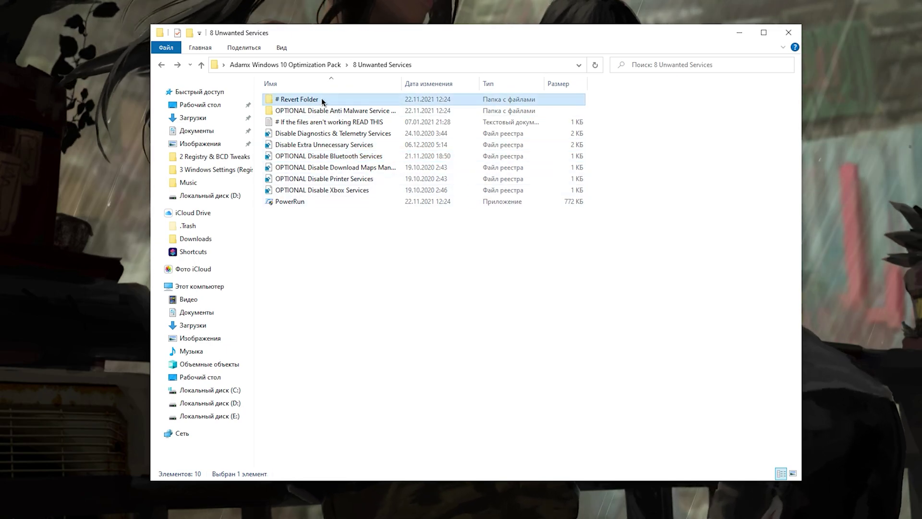
double_click(322, 100)
drag(607, 95, 390, 173)
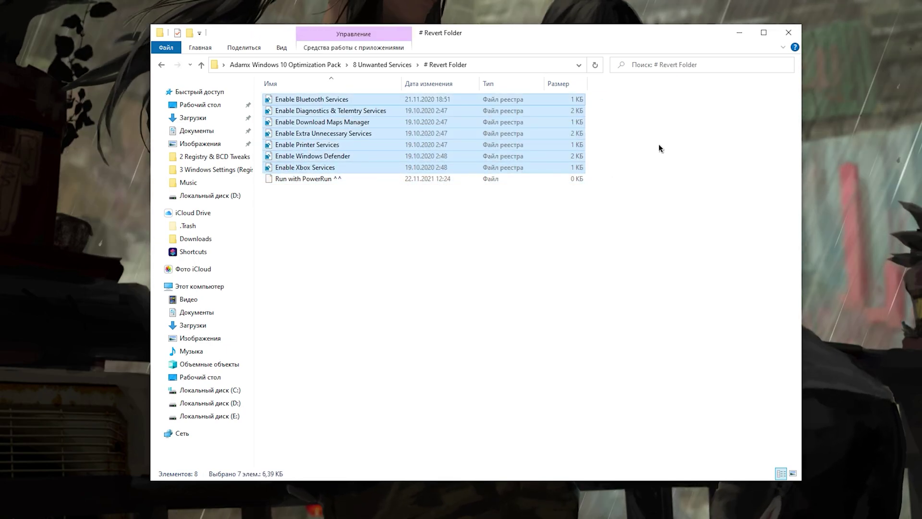
click(660, 149)
click(298, 102)
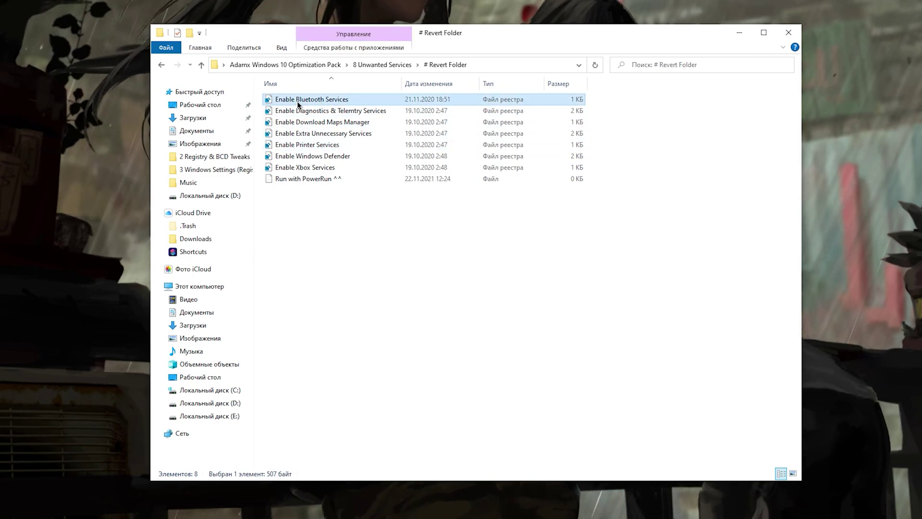
click(329, 122)
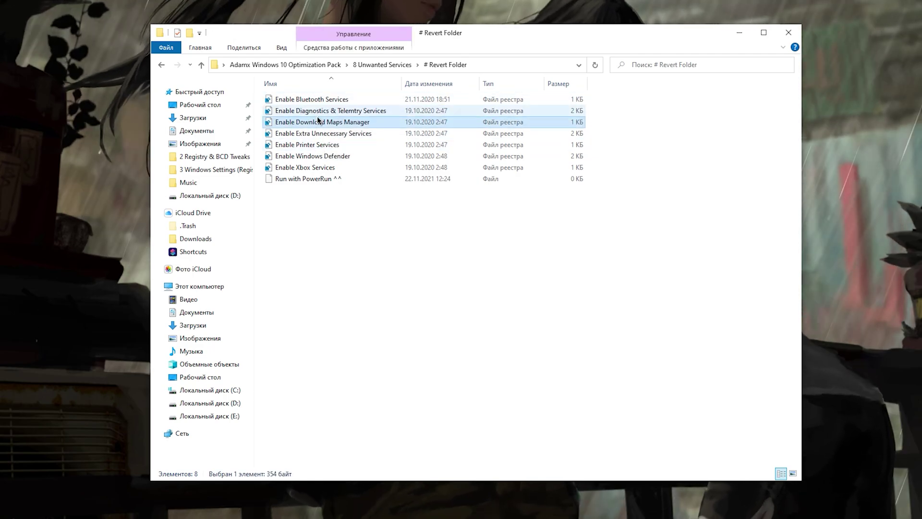
click(328, 133)
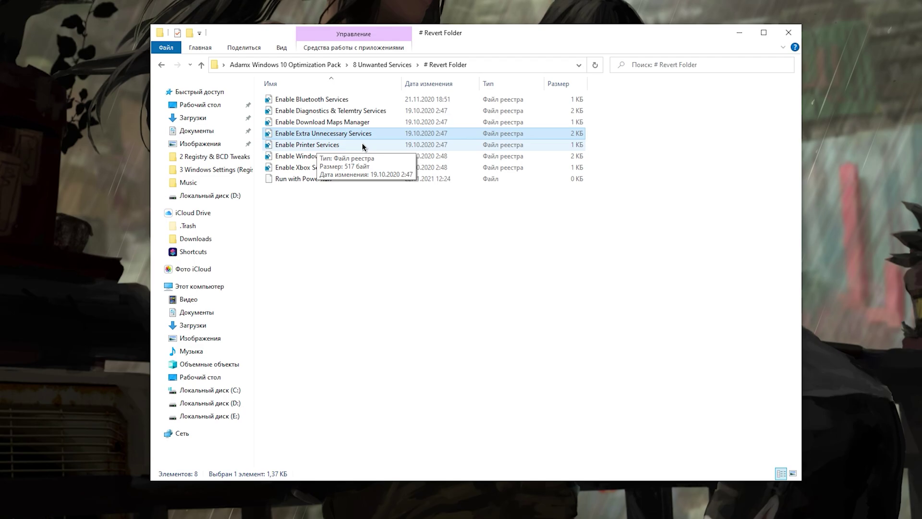
click(330, 145)
click(346, 156)
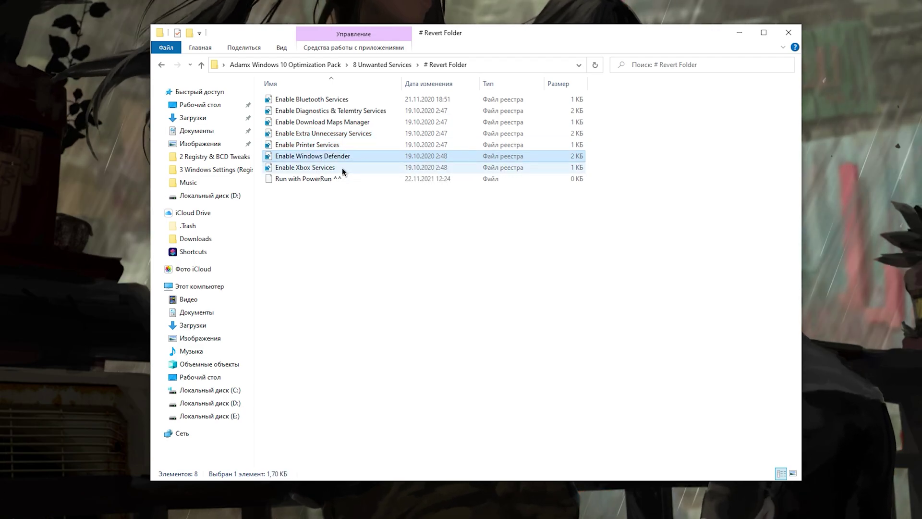
click(342, 168)
key(alt+Left)
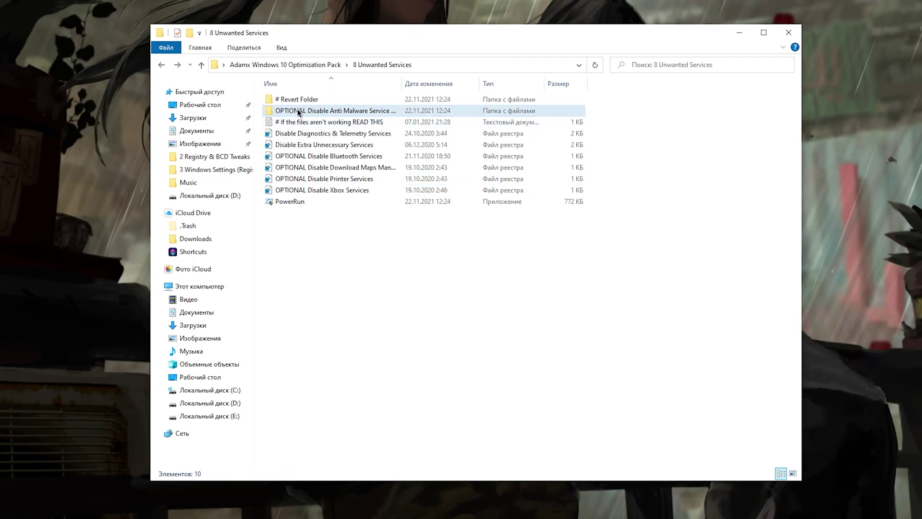
Step: Open the "OPTIONAL Disable Anti Malware Service Executable" folder and examine its files
double_click(343, 112)
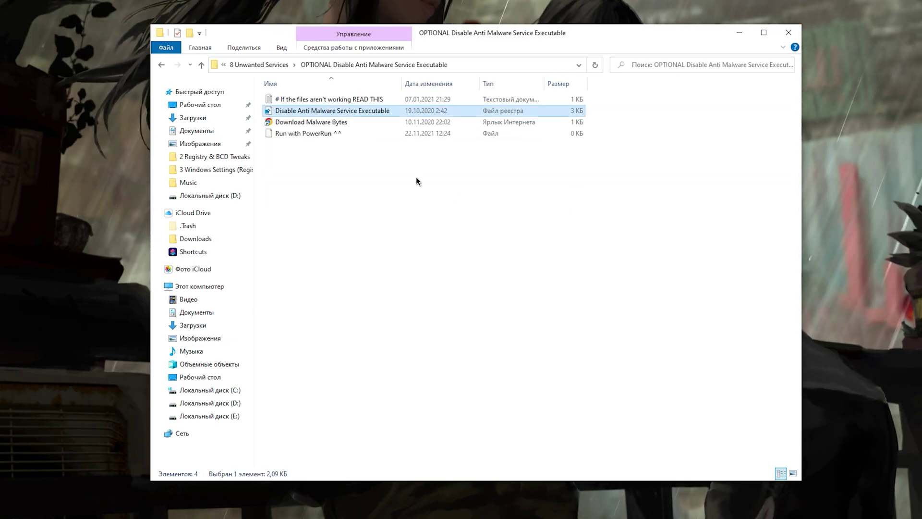
click(372, 234)
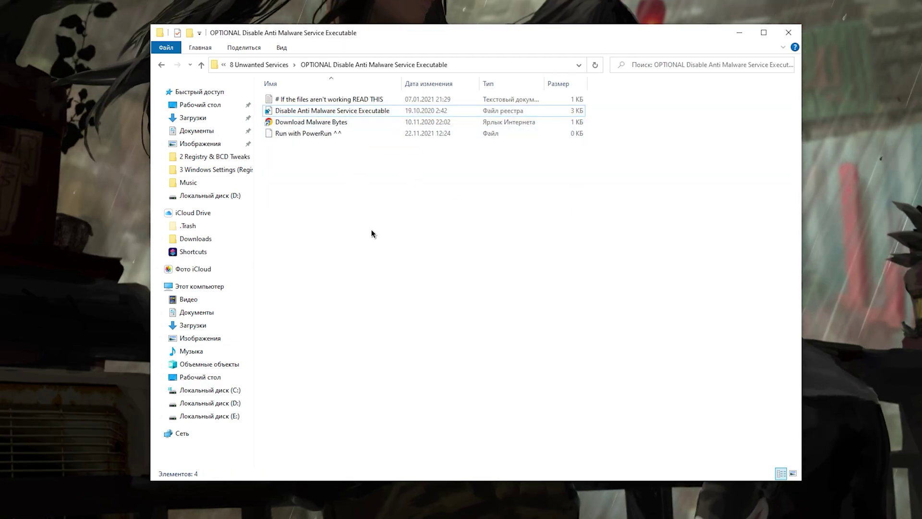